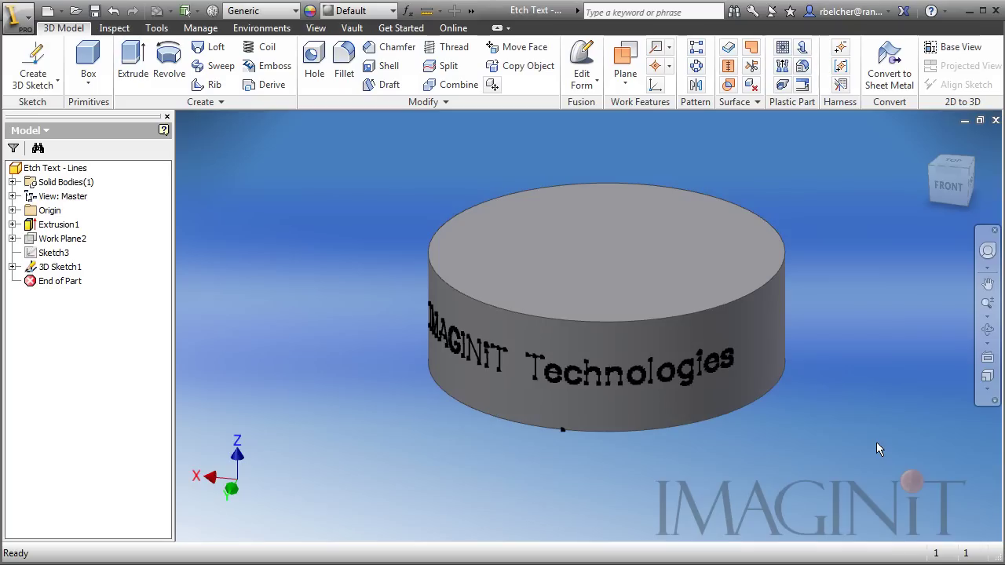
shift+middle_drag(783, 473, 715, 461)
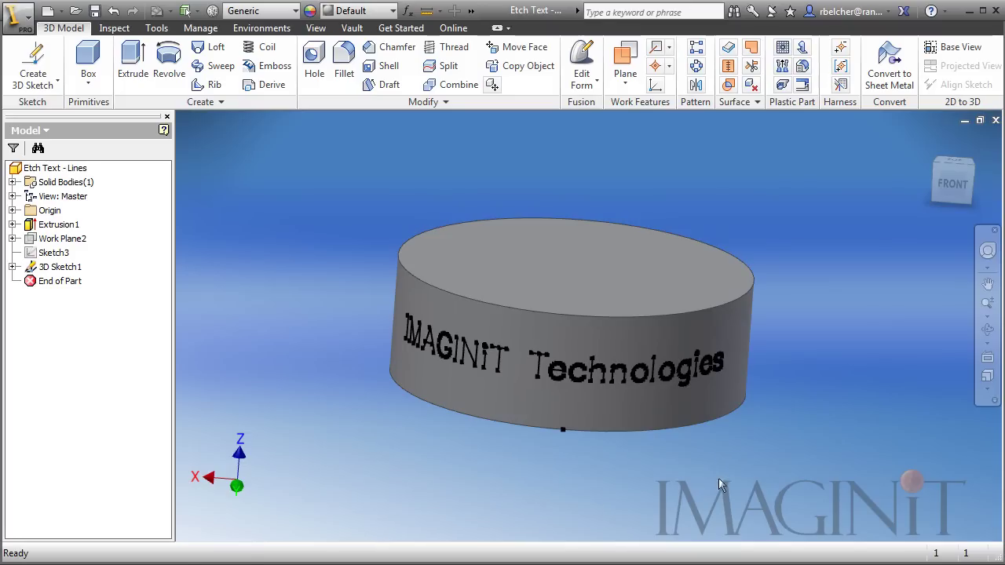
shift+middle_drag(718, 479, 664, 487)
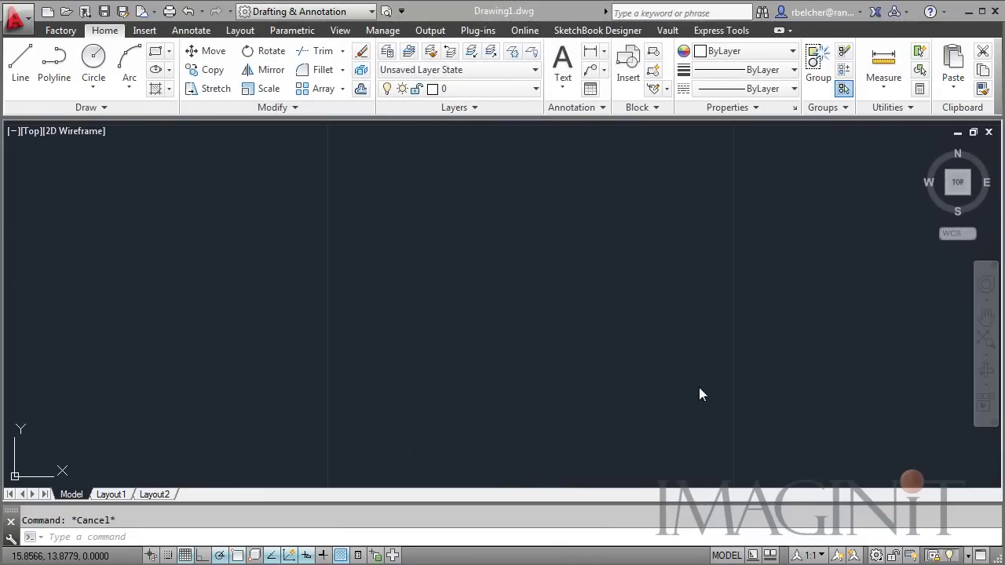
Switch to AutoCAD and create multiline text reading "IMAGINiT Technologies" across the upper part of the drawing
click(702, 396)
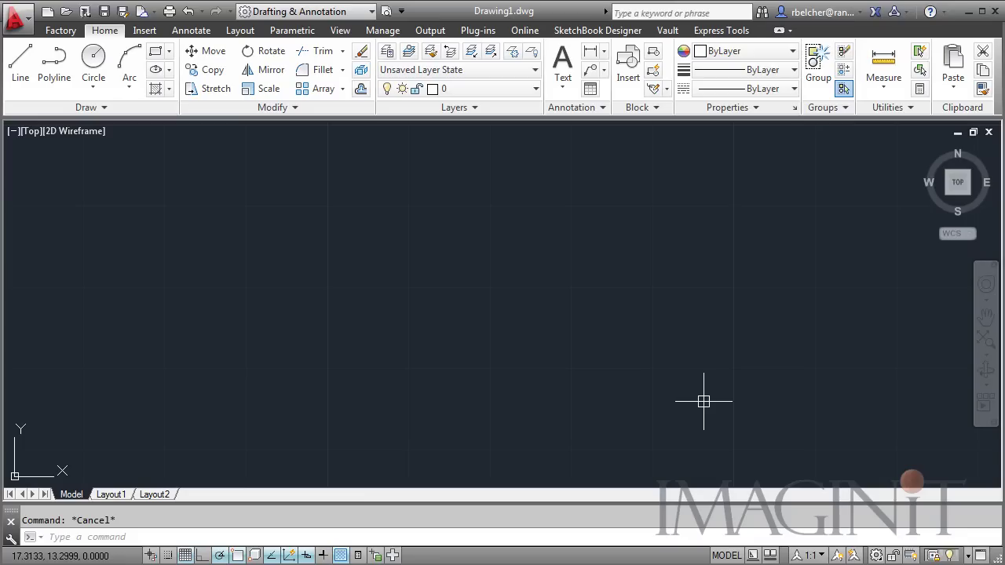
click(563, 63)
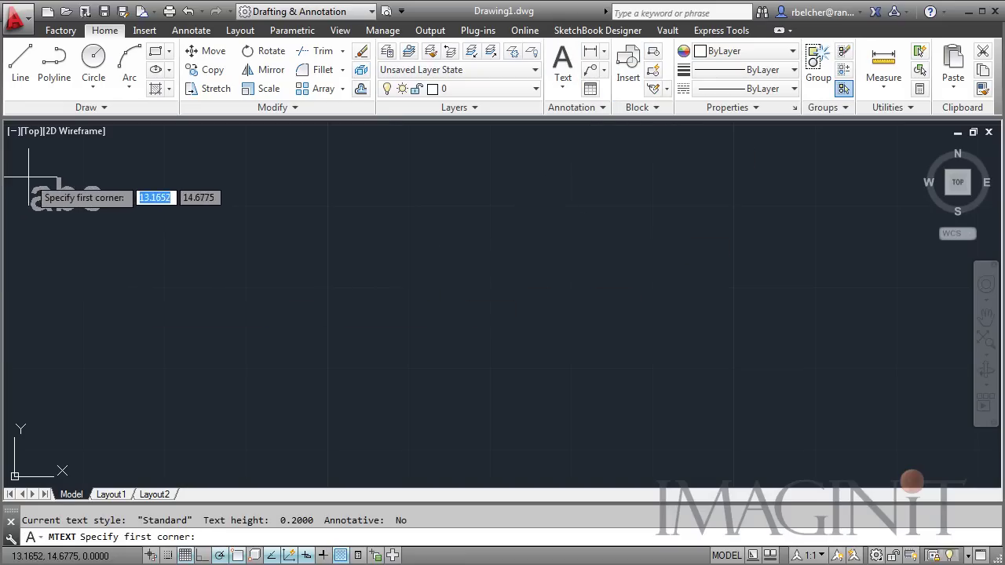
click(28, 178)
click(903, 295)
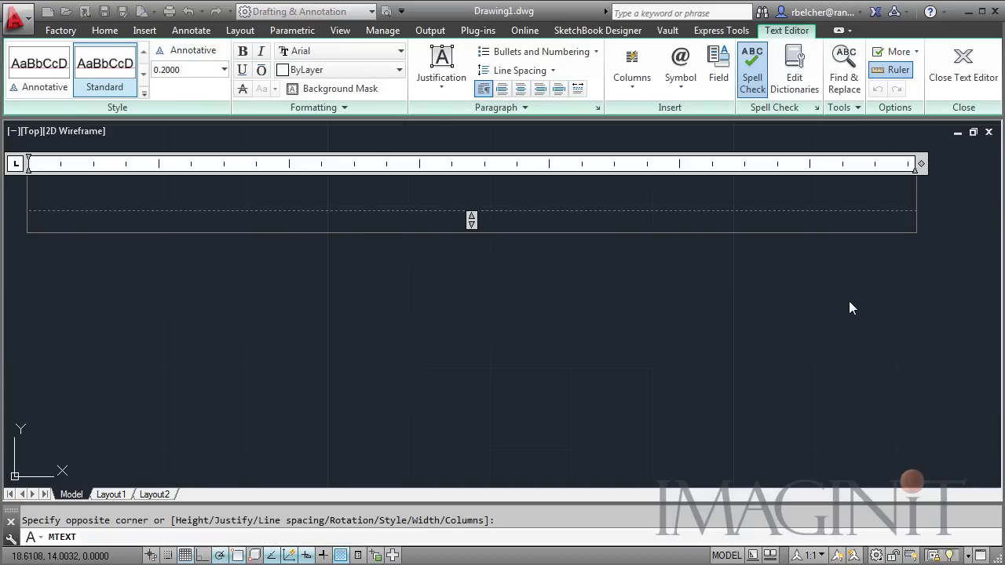
text(IM)
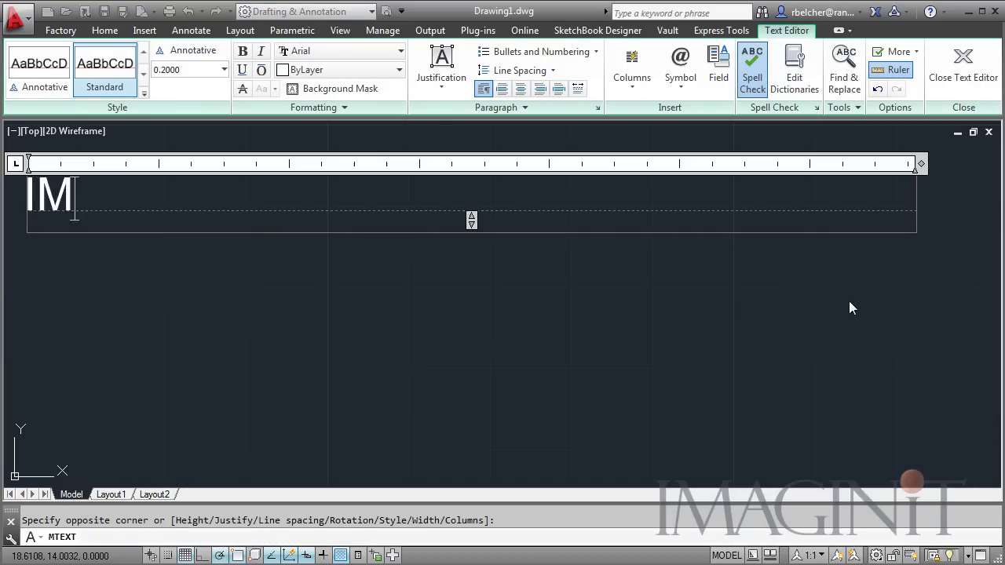
text(AGINi)
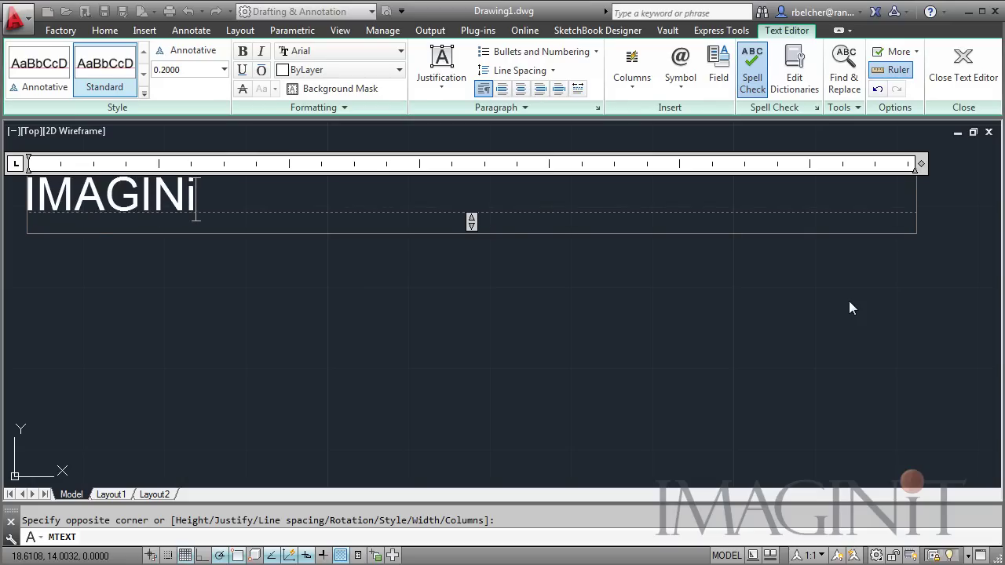
text(T Tech)
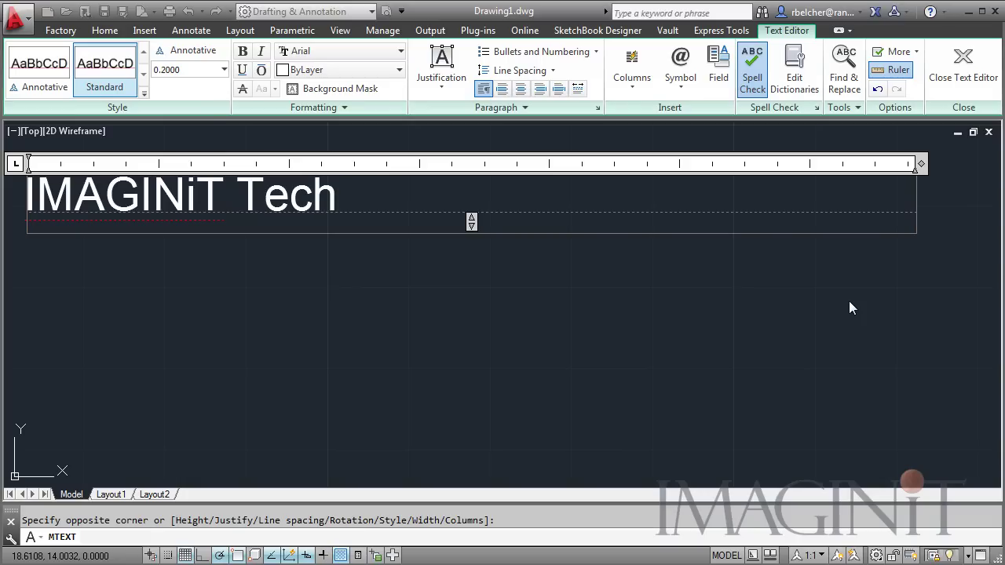
text(nologies)
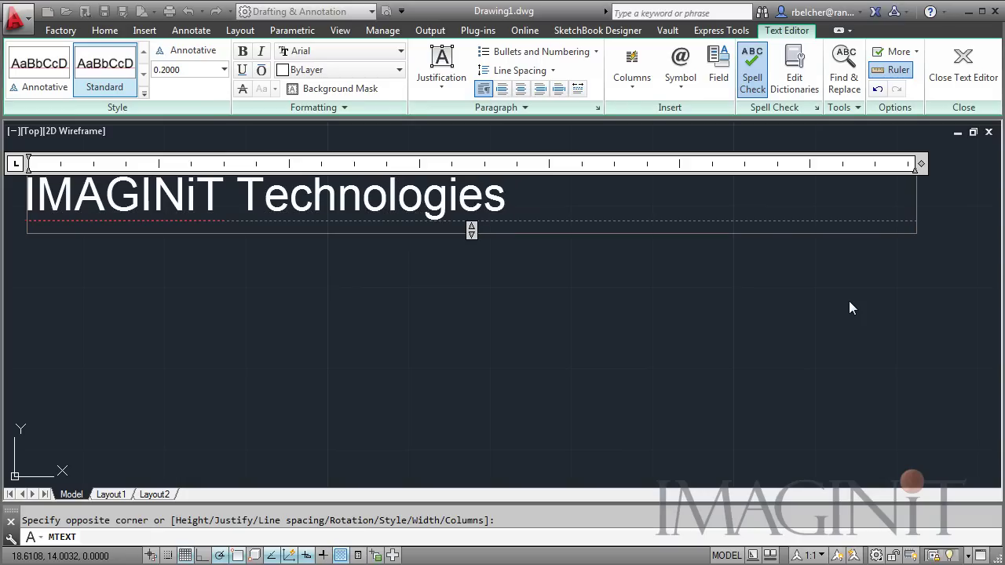
Change the font of the whole "IMAGINiT Technologies" text to simplex and finish editing it
drag(504, 200, 23, 196)
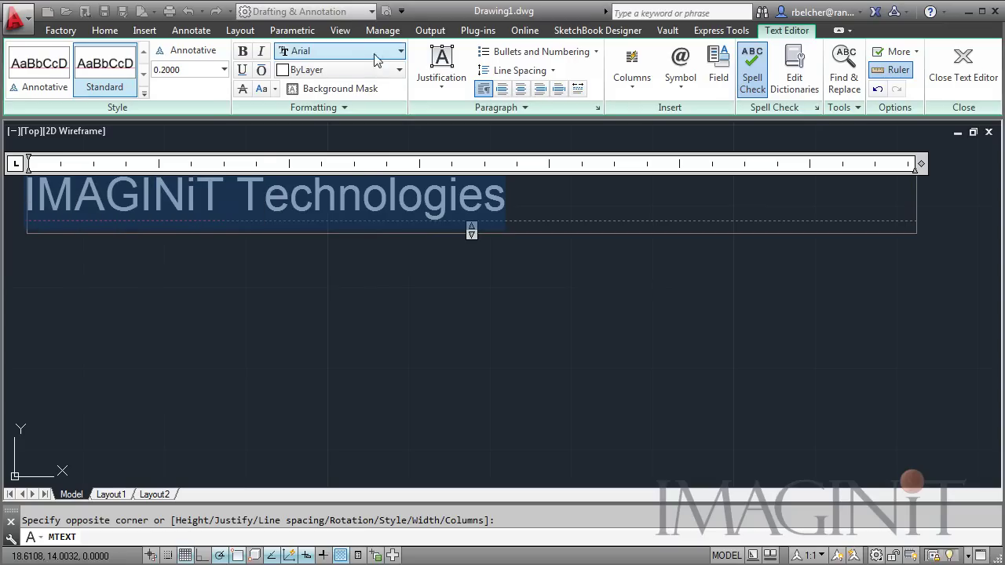
click(400, 51)
drag(397, 119, 399, 248)
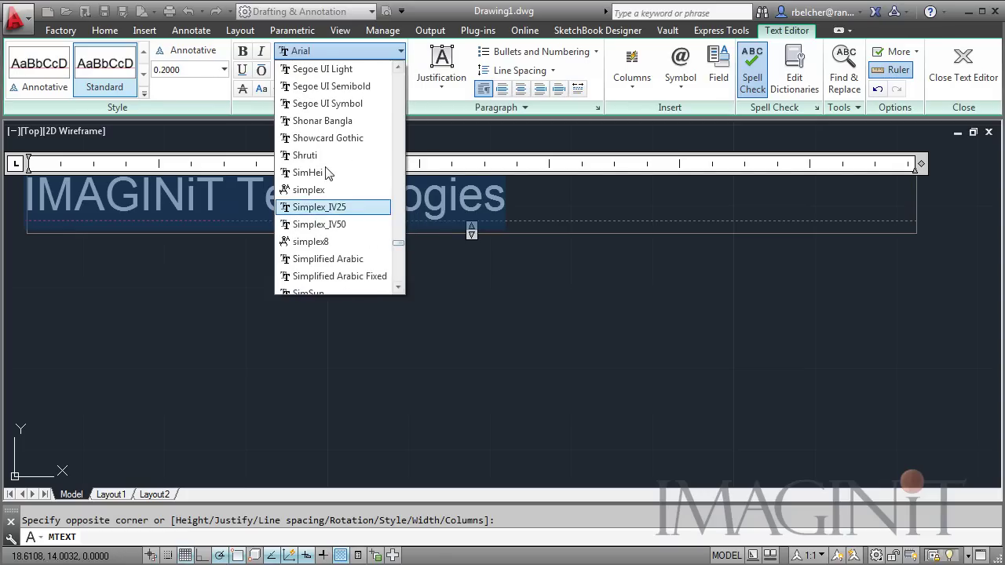
click(325, 193)
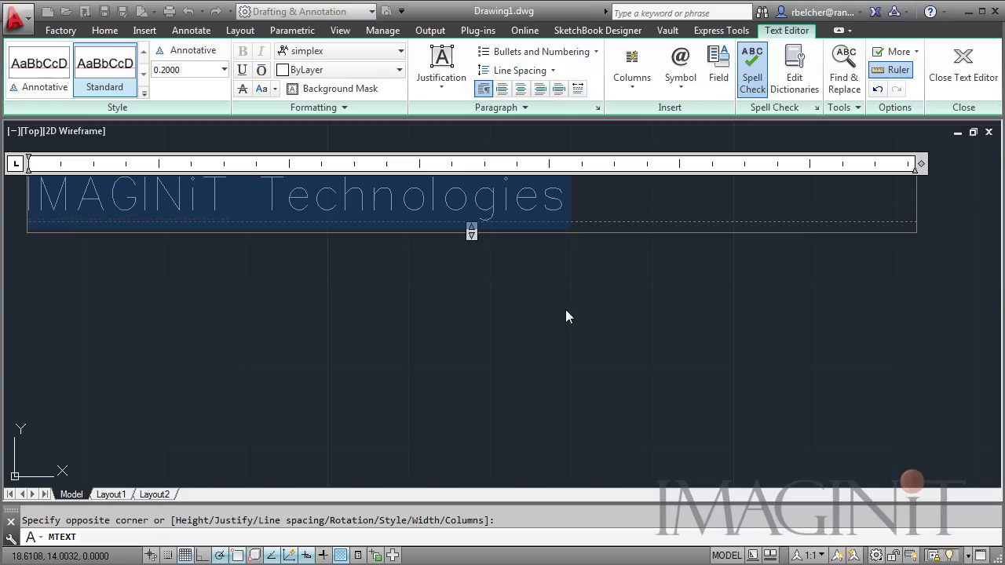
click(536, 291)
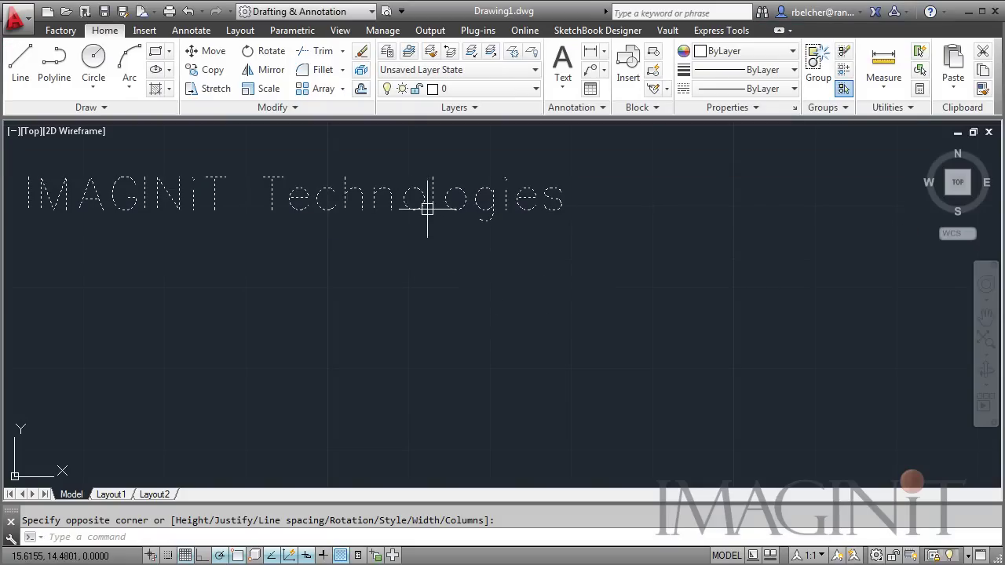
Move the text down and to the right, closer to the middle of the drawing area, and deselect it
click(419, 217)
drag(419, 206, 509, 284)
key(Escape)
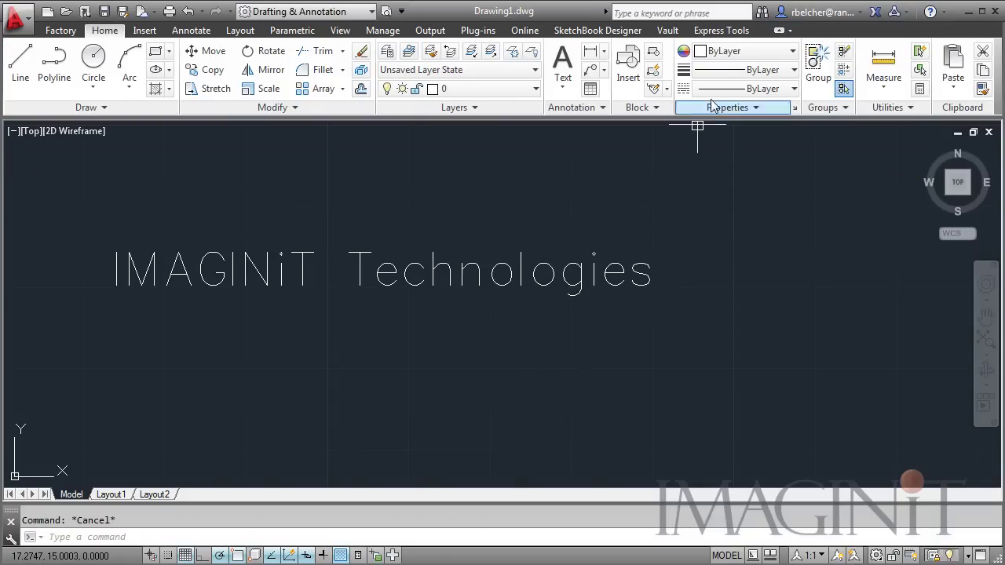
Explode the "IMAGINiT Technologies" text into polylines with the Express Tools text explode command and check the letter c
click(727, 32)
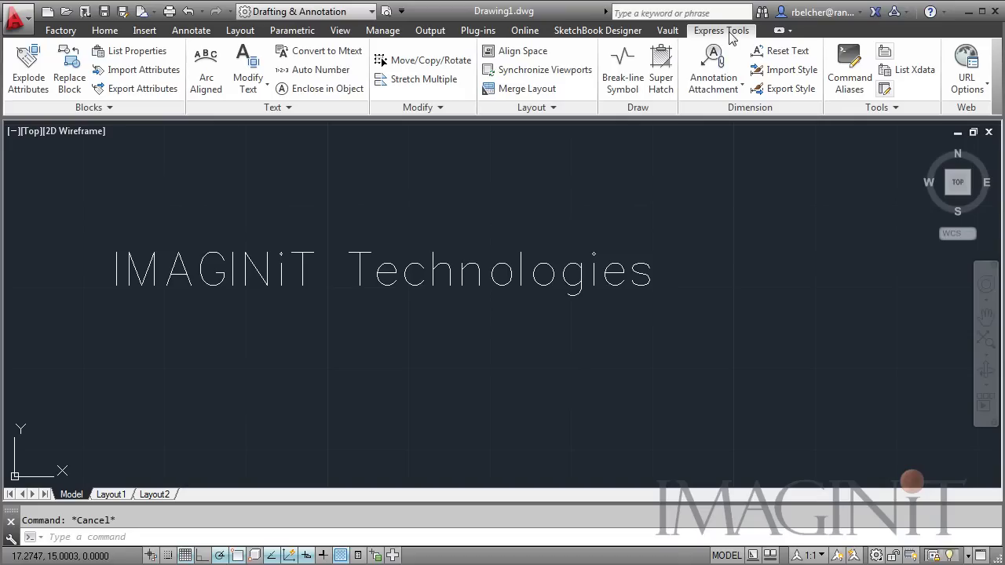
click(249, 84)
click(263, 118)
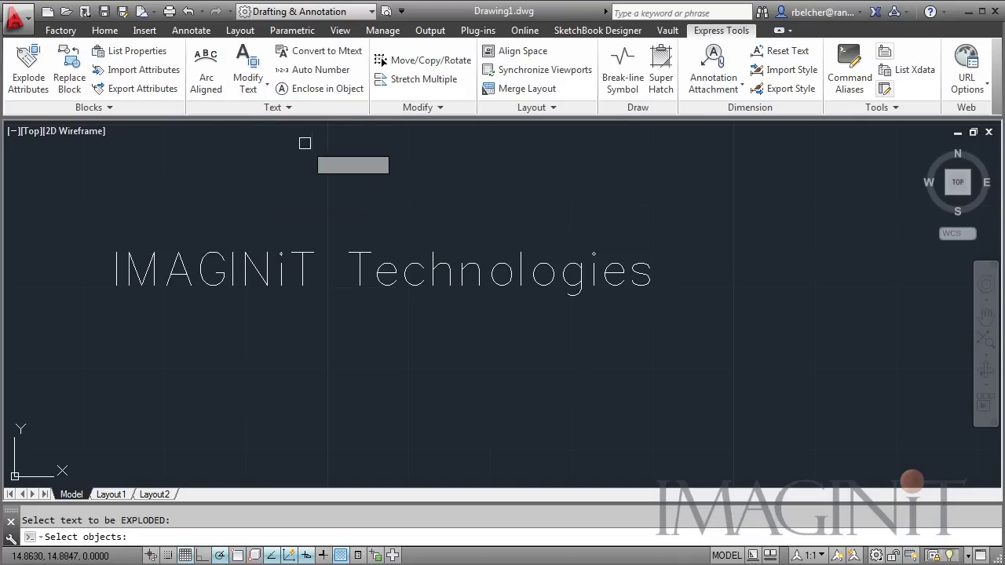
click(307, 255)
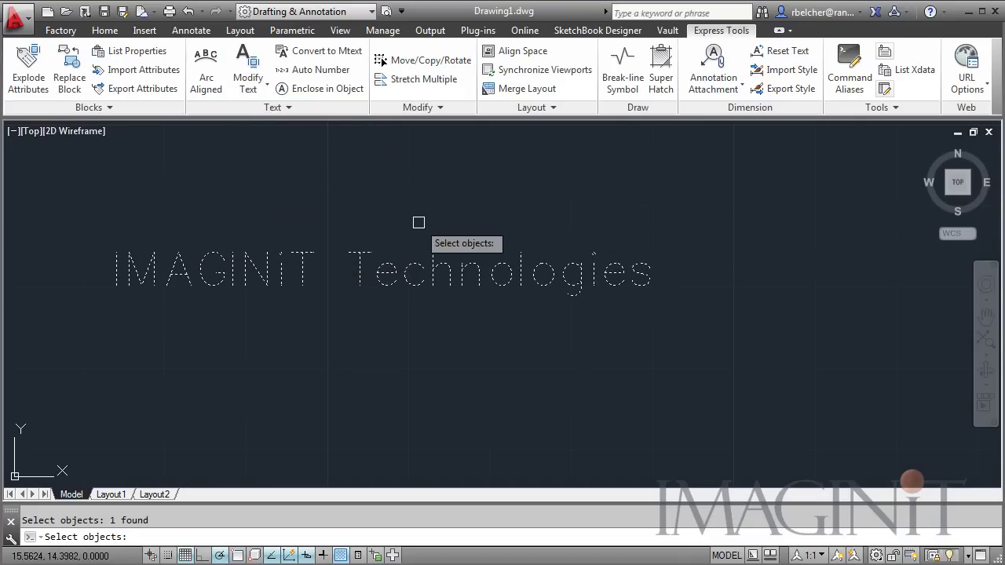
key(Return)
click(413, 269)
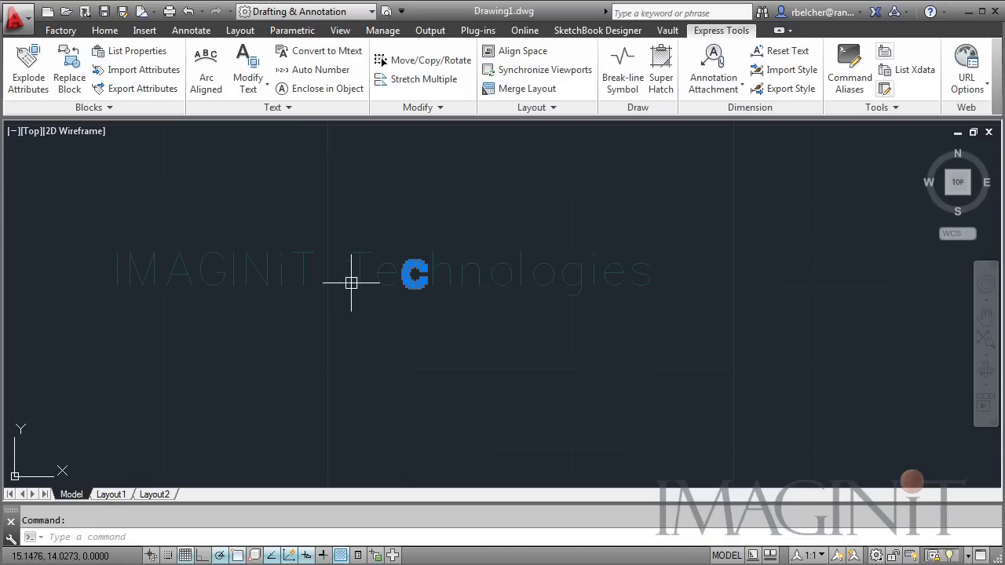
key(Escape)
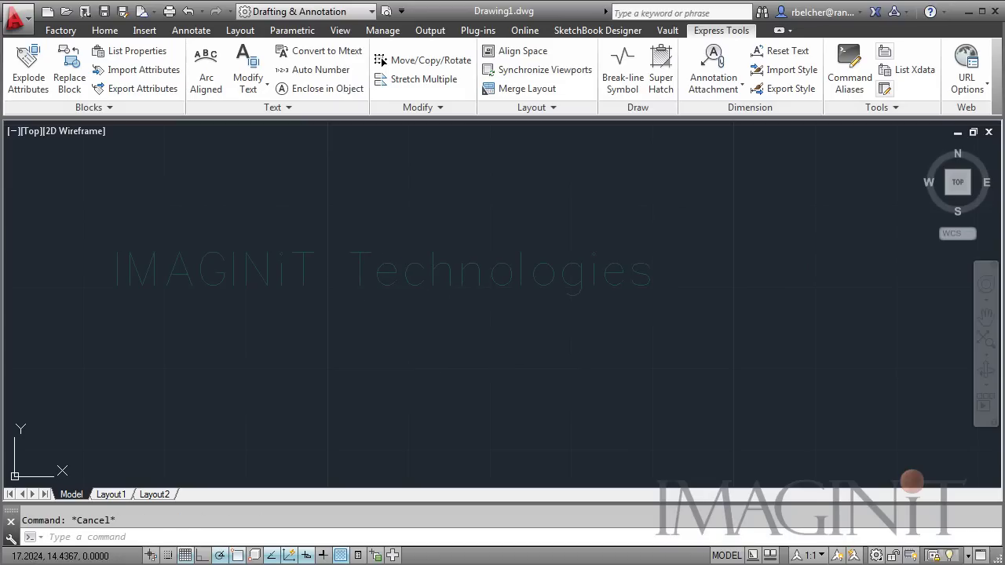
Set the color of all the exploded letter polylines to ByLayer and close their properties
click(684, 216)
click(117, 363)
right_click(520, 177)
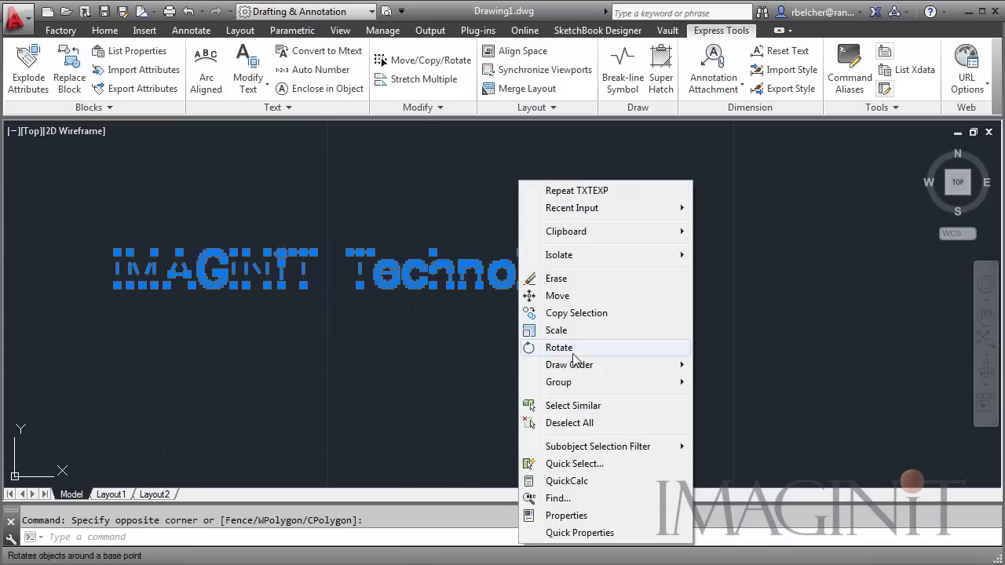
click(580, 513)
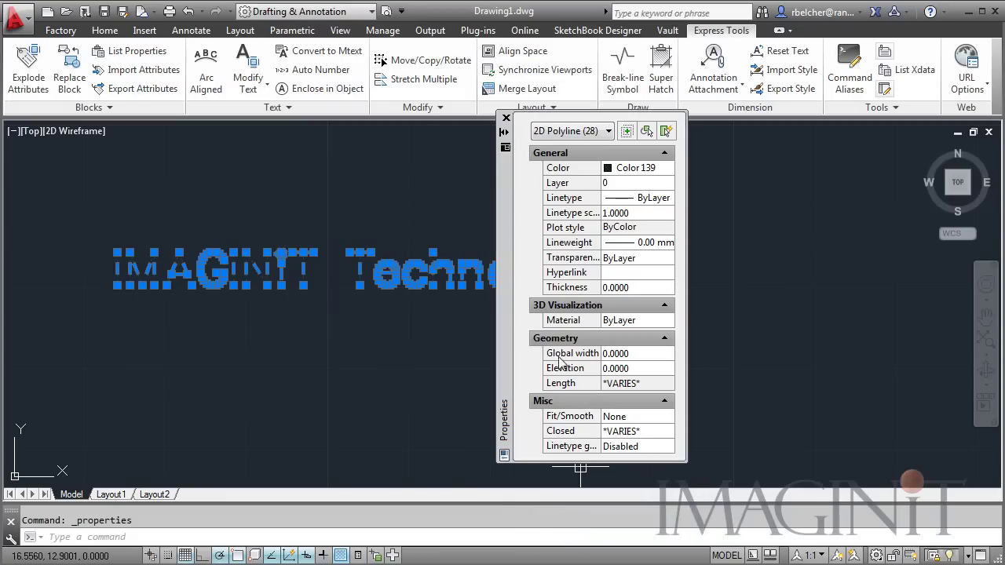
click(650, 173)
click(669, 168)
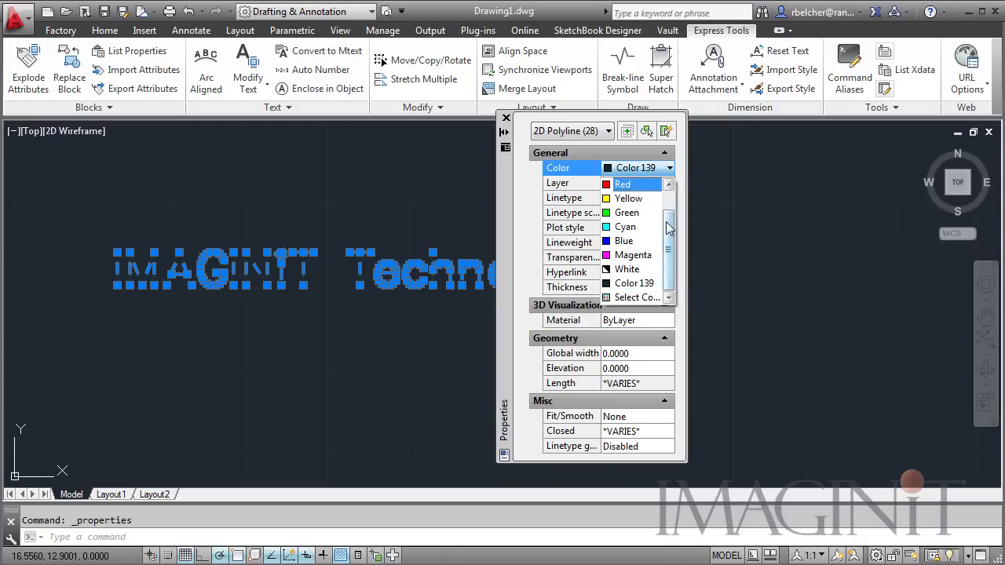
scroll(636, 219, up, 1)
click(636, 183)
key(Escape)
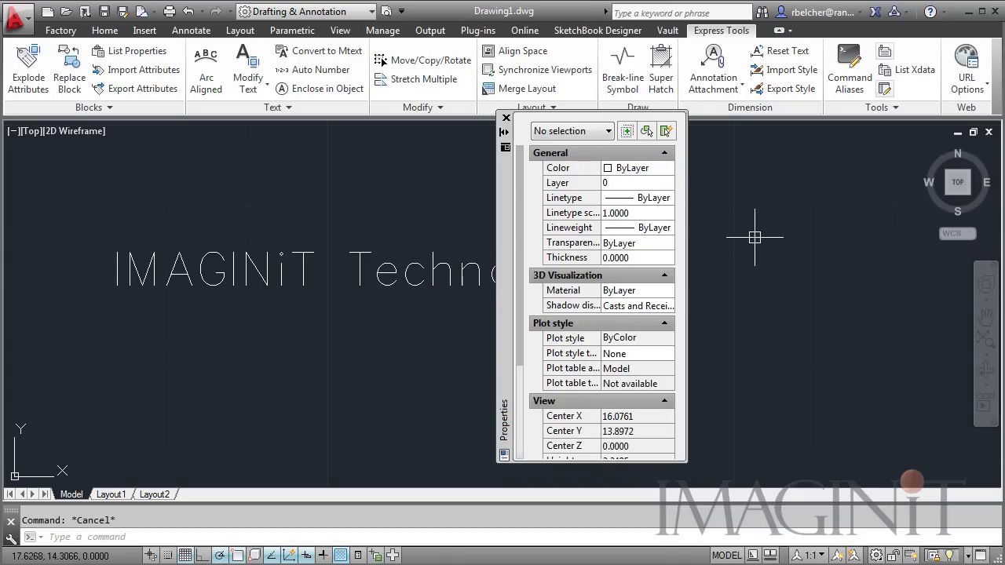
click(505, 118)
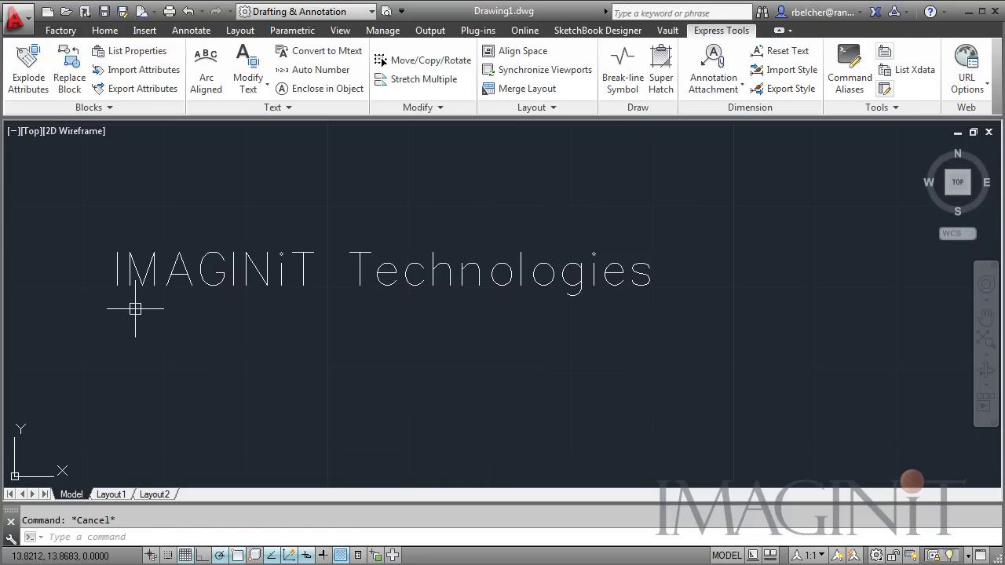
Select all the exploded letter polylines and copy them to the clipboard
click(716, 202)
click(33, 294)
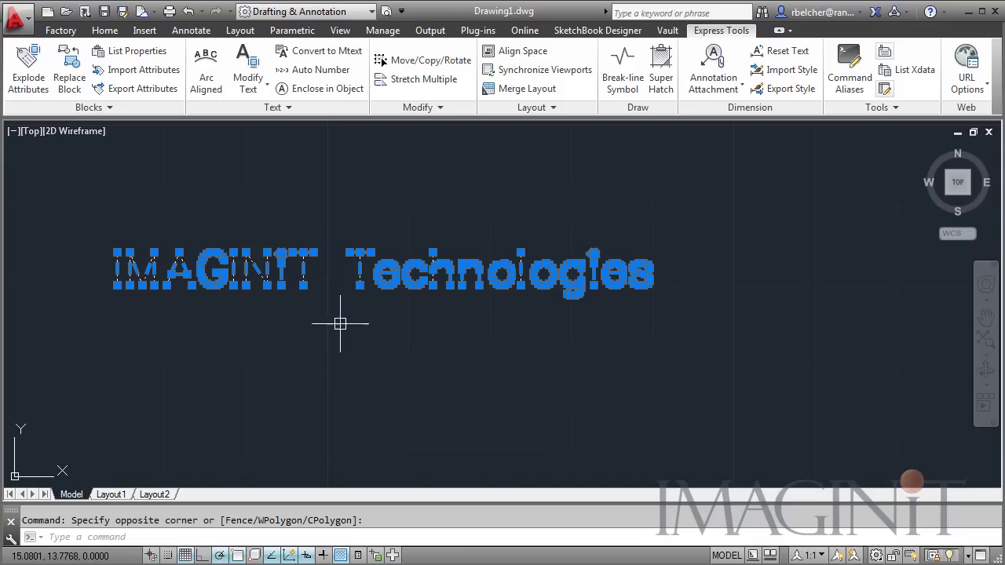
right_click(327, 166)
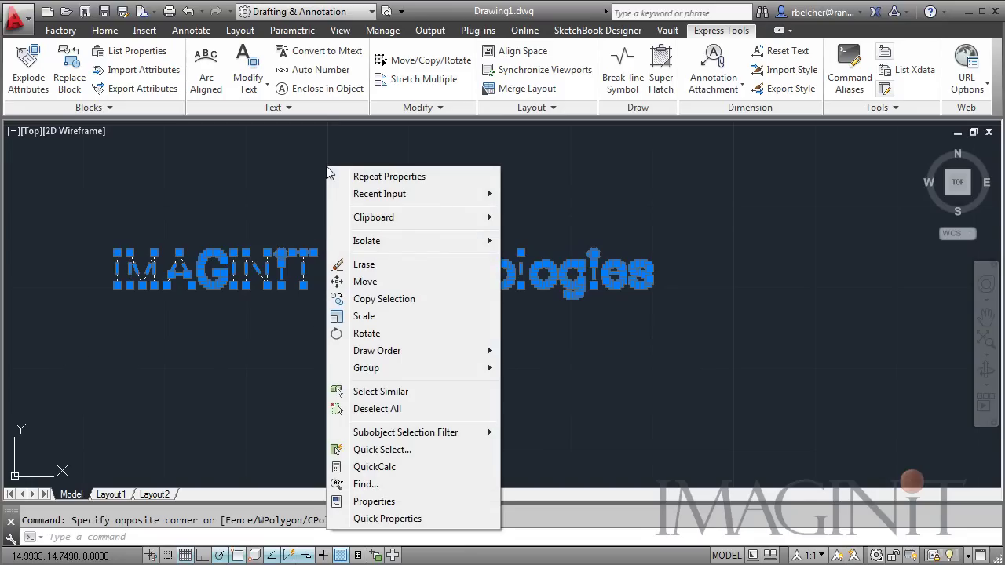
mouse_move(366, 218)
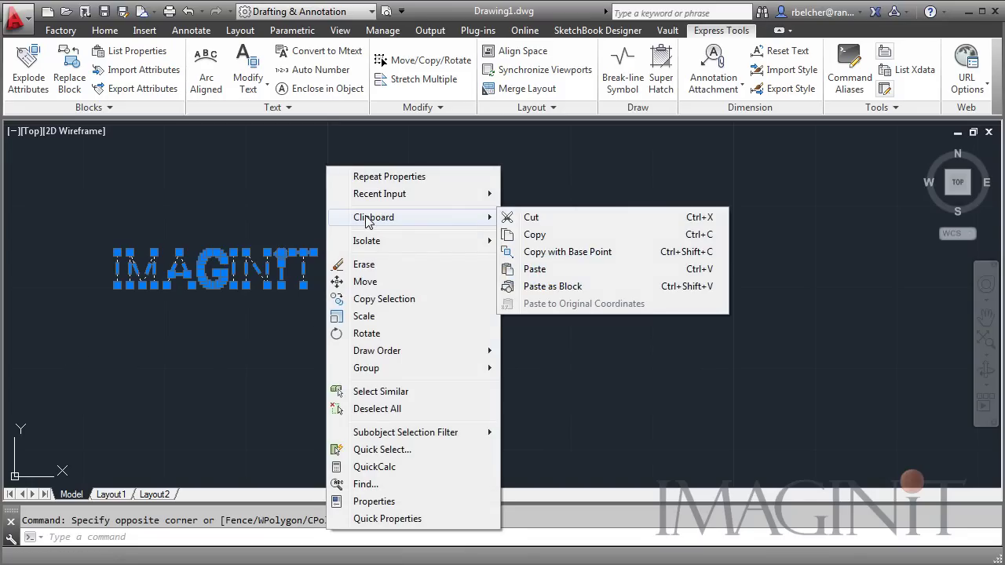
click(535, 235)
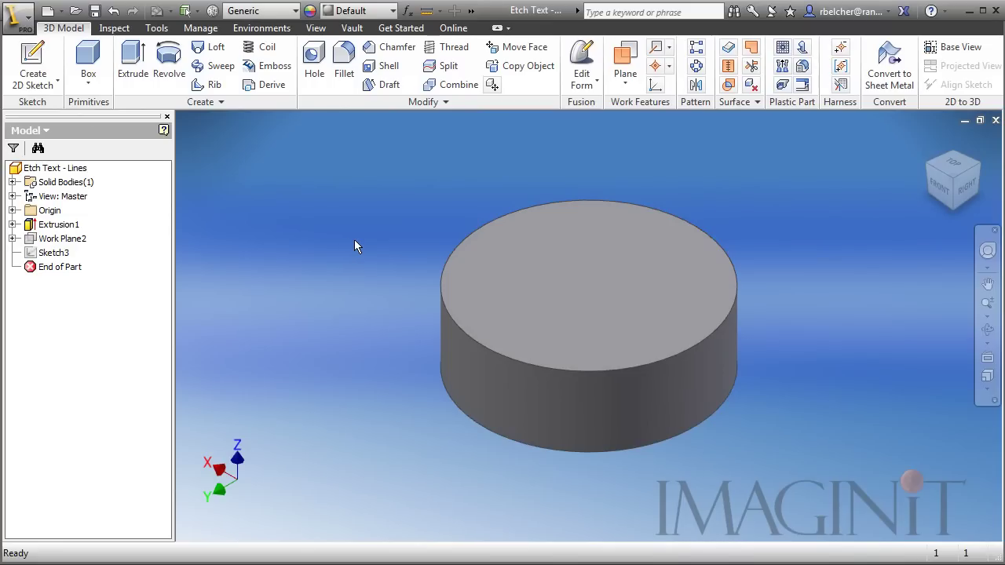
Switch to the Inventor part and create a work plane tangent to the cylinder's side face and parallel to the XZ Plane
key(])
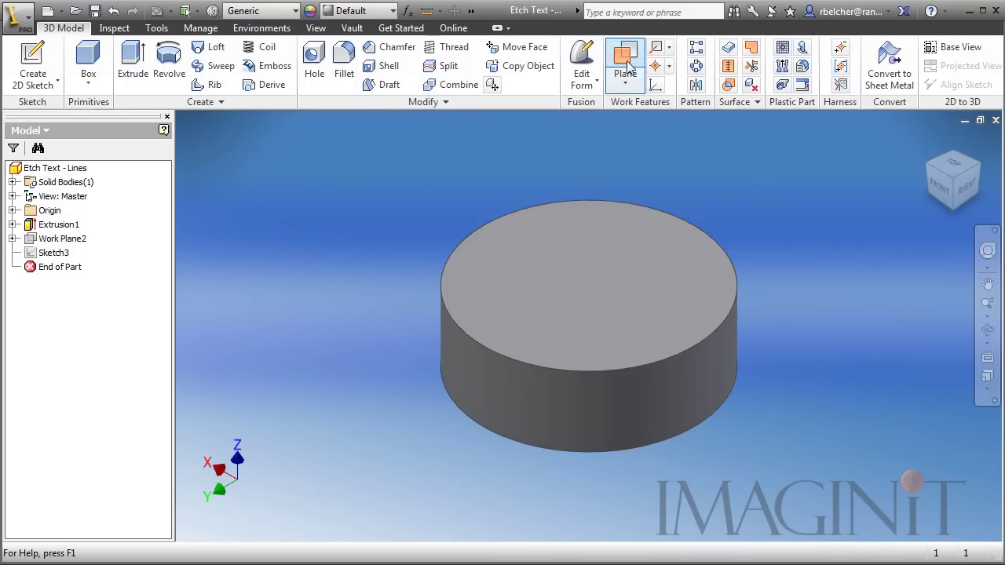
click(506, 389)
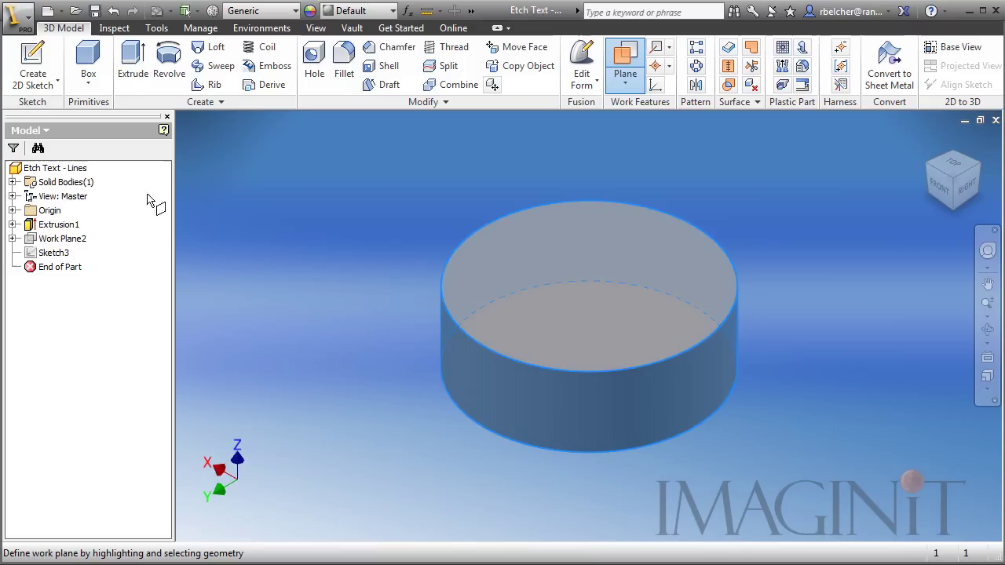
click(12, 211)
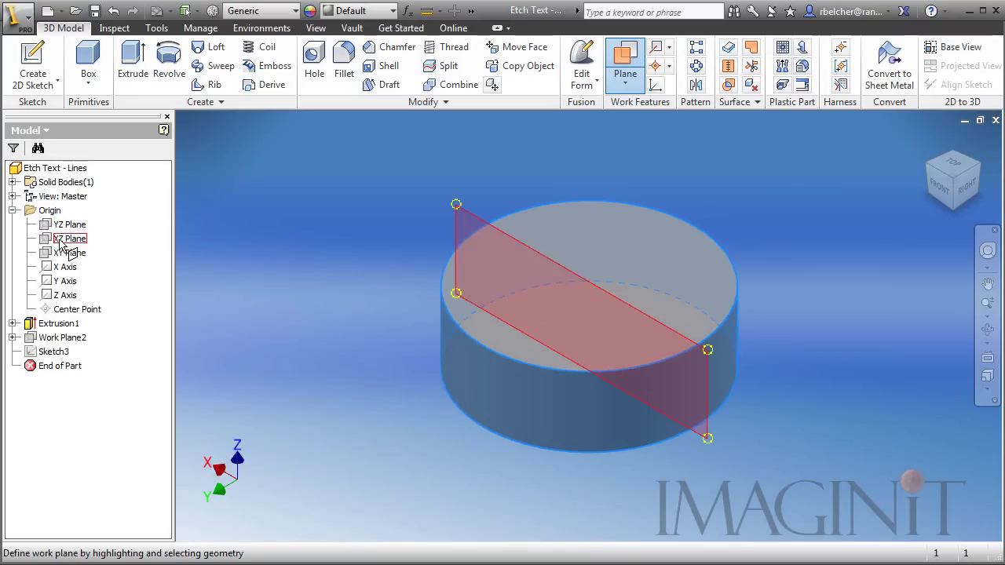
click(63, 245)
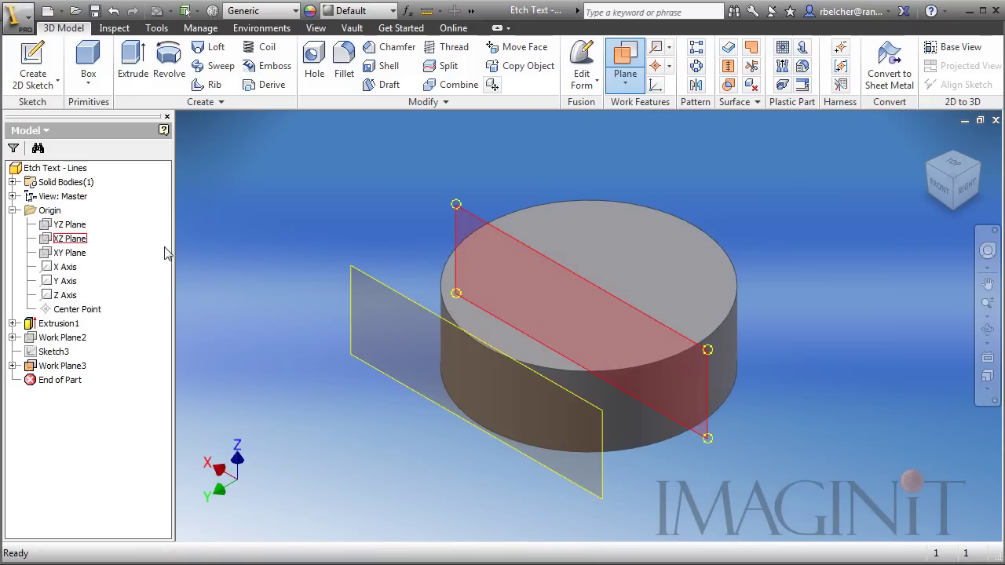
Start a new 2D sketch on the tangent work plane in front of the cylinder
click(35, 63)
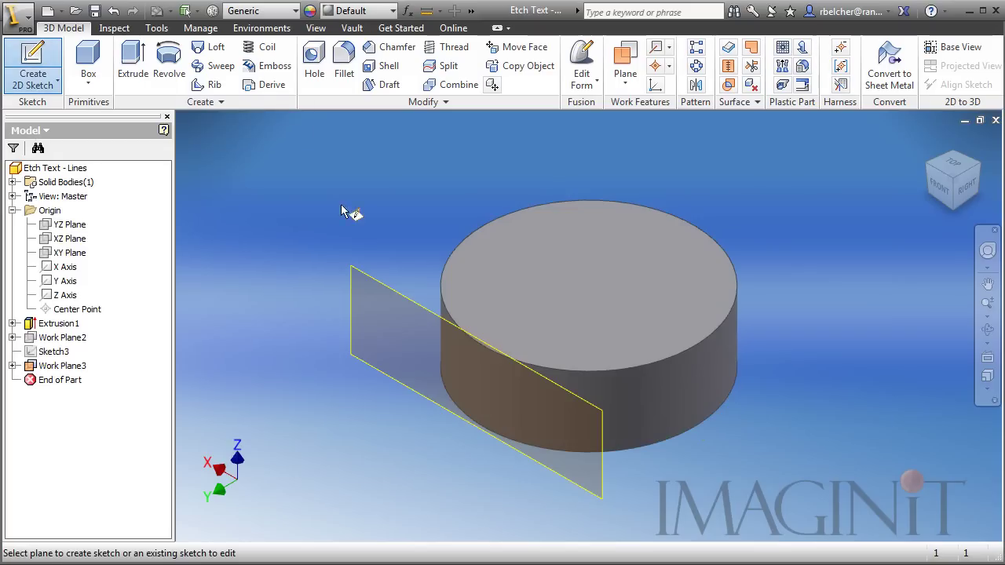
click(366, 281)
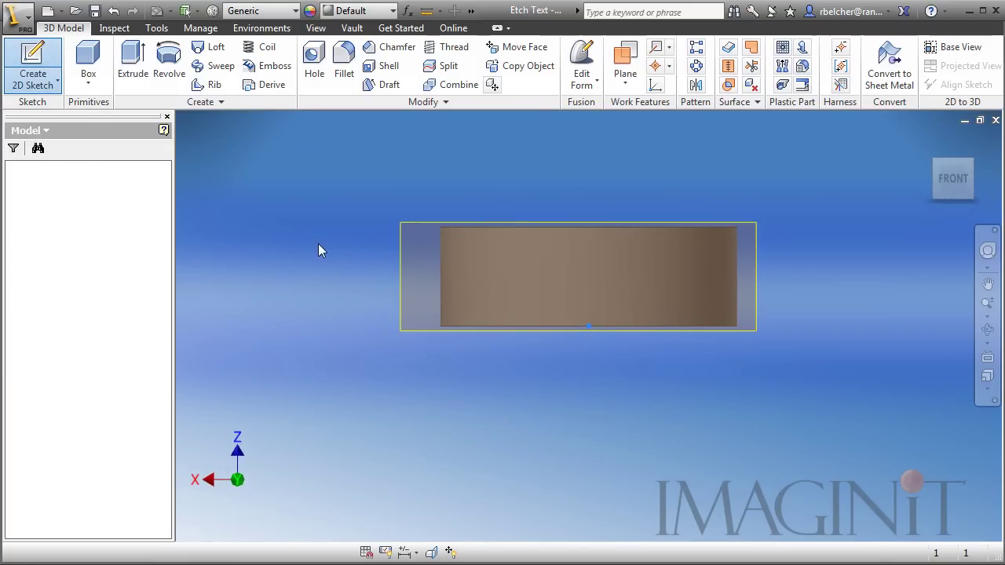
drag(391, 386, 363, 426)
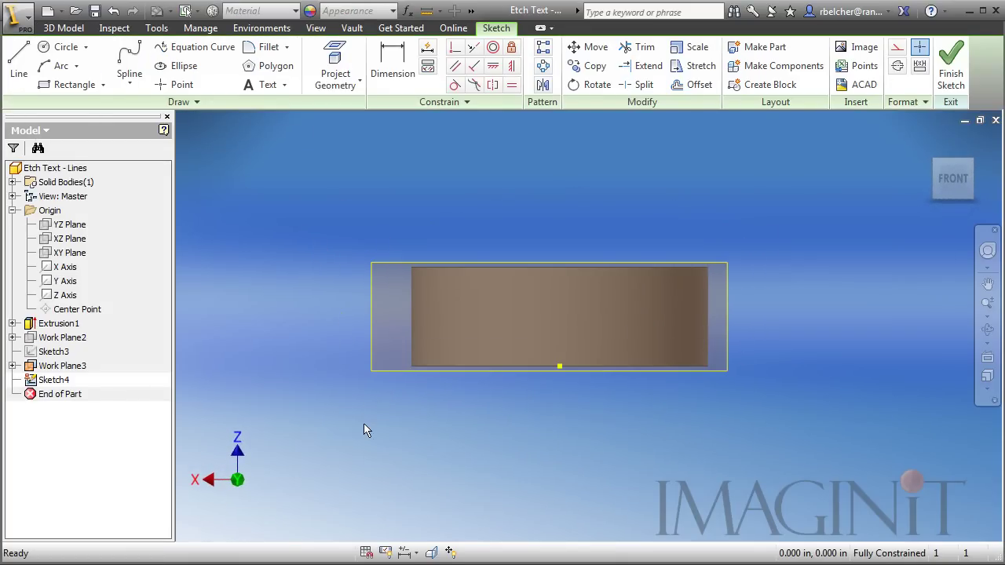
Paste the copied letter polylines into the sketch on the tangent work plane and finish the sketch
right_click(282, 167)
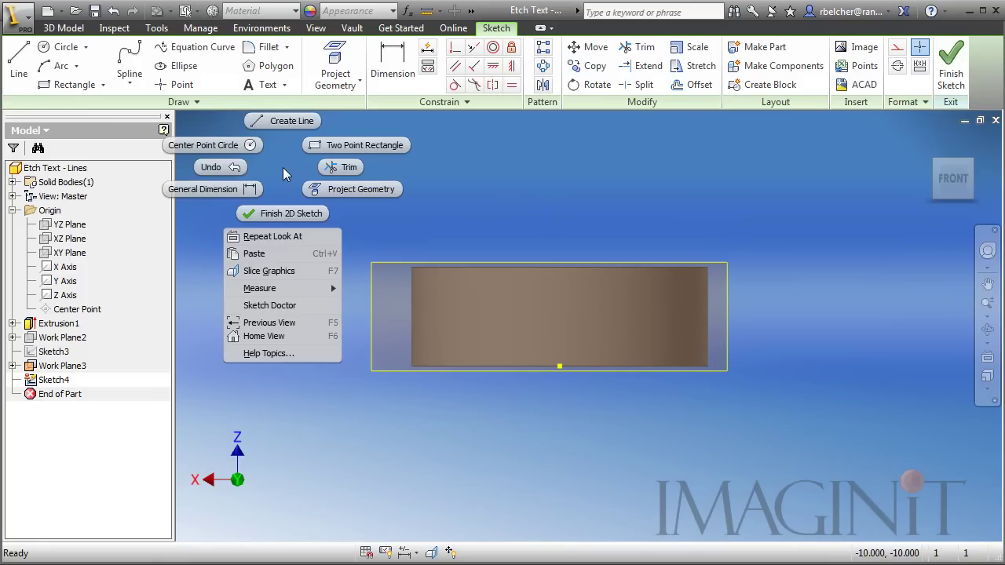
click(254, 255)
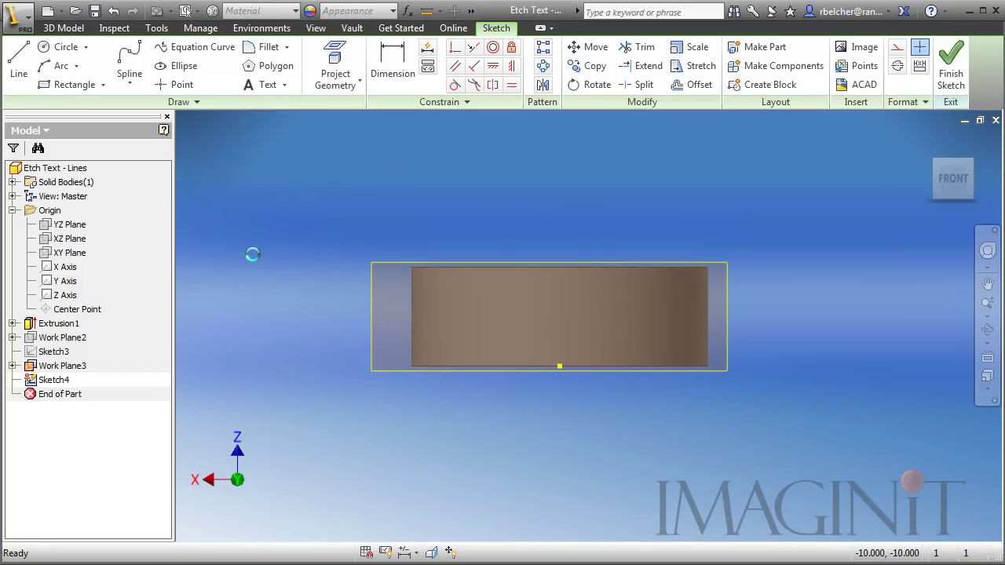
click(396, 332)
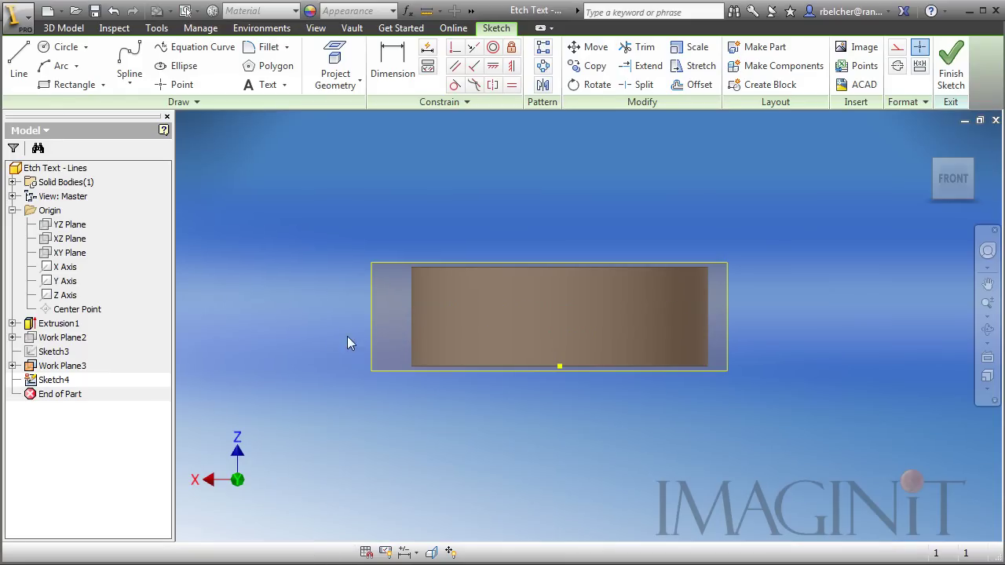
mouse_move(640, 432)
shift+middle_down()
mouse_move(689, 442)
mouse_move(648, 424)
mouse_move(644, 459)
shift+middle_up()
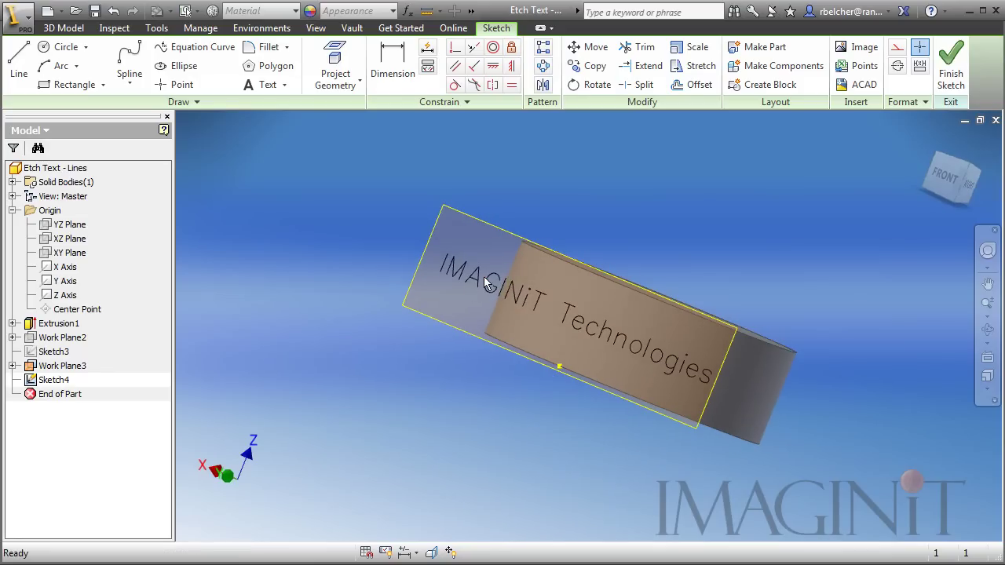
shift+middle_drag(506, 286, 628, 338)
mouse_move(444, 424)
shift+middle_down()
mouse_move(466, 417)
mouse_move(459, 409)
shift+middle_up()
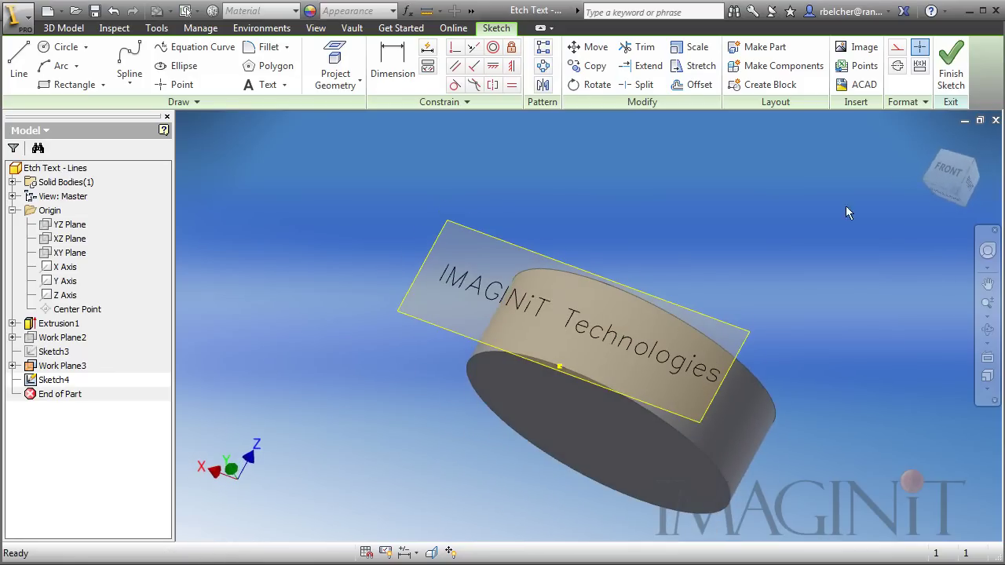
click(950, 67)
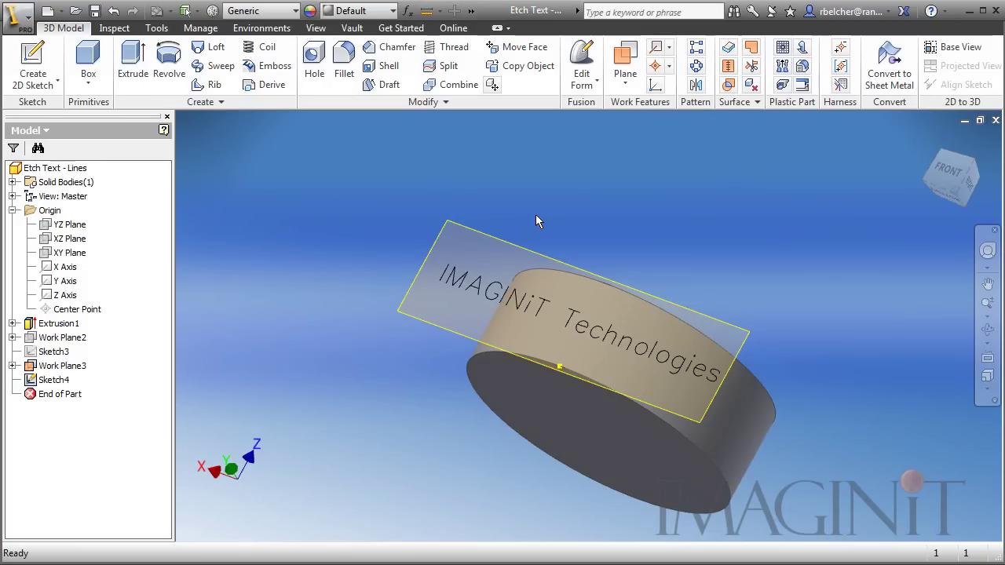
In a new 3D sketch, project all the text curves onto the cylinder's side face with the wrap-to-surface output and finish the sketch
click(43, 86)
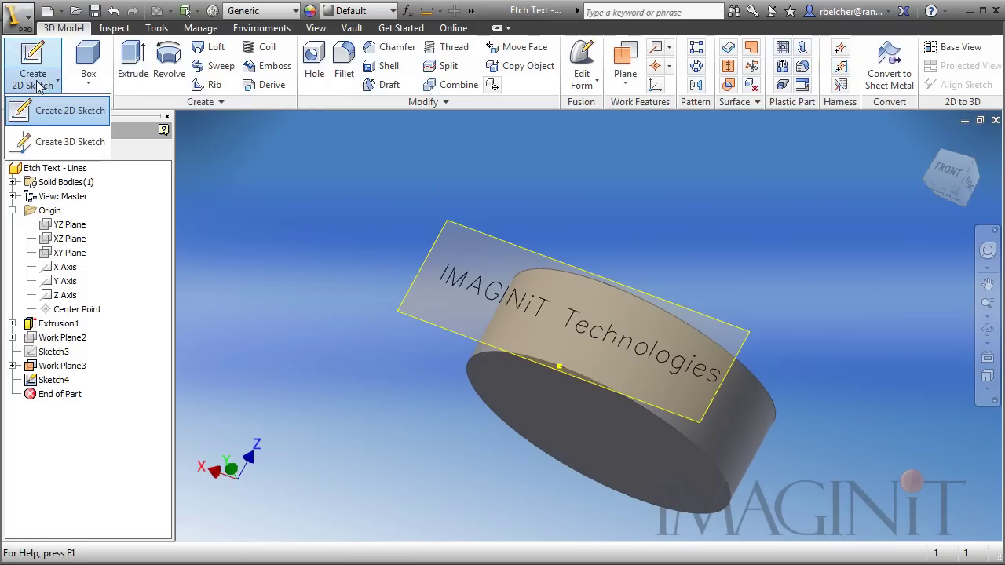
click(58, 143)
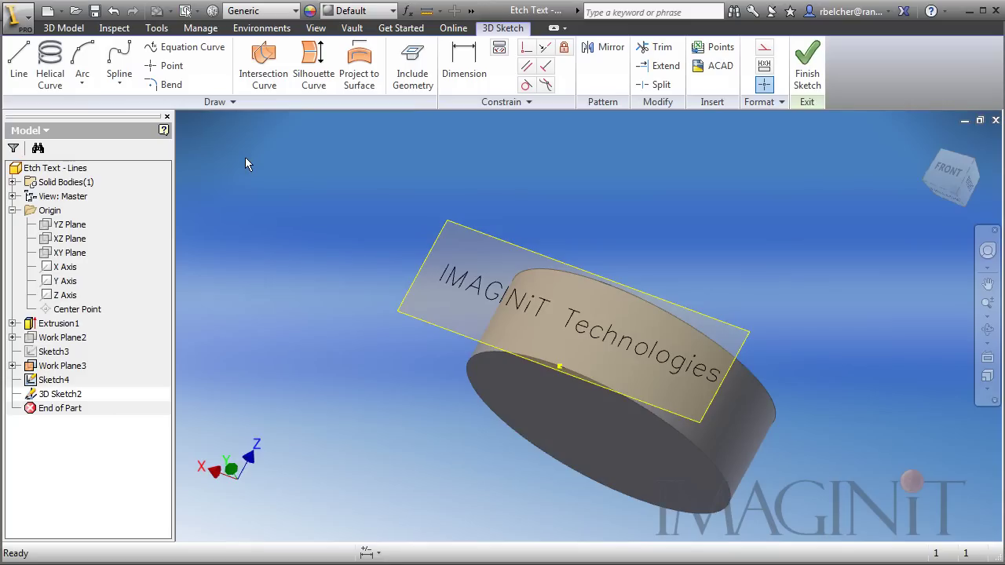
click(361, 69)
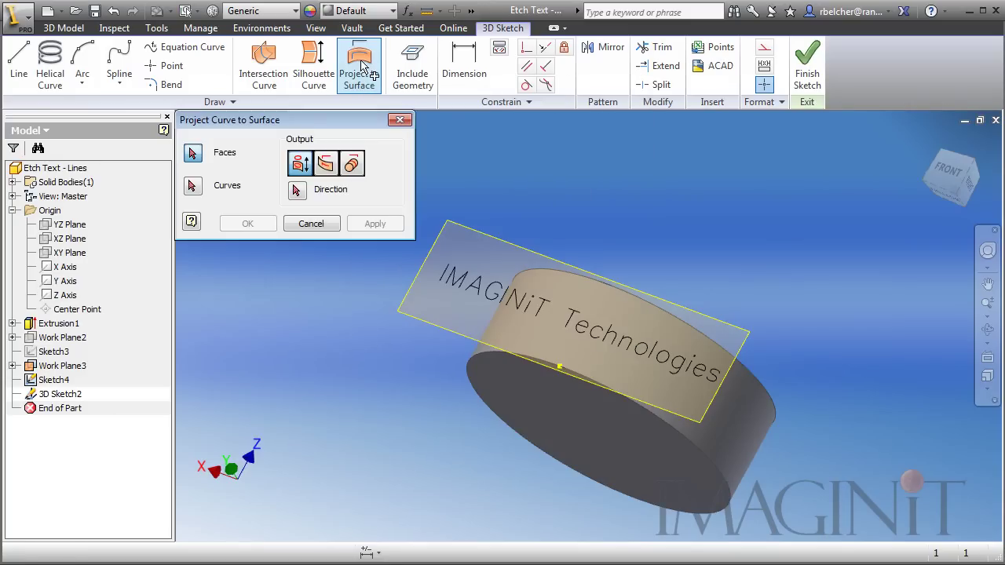
click(741, 407)
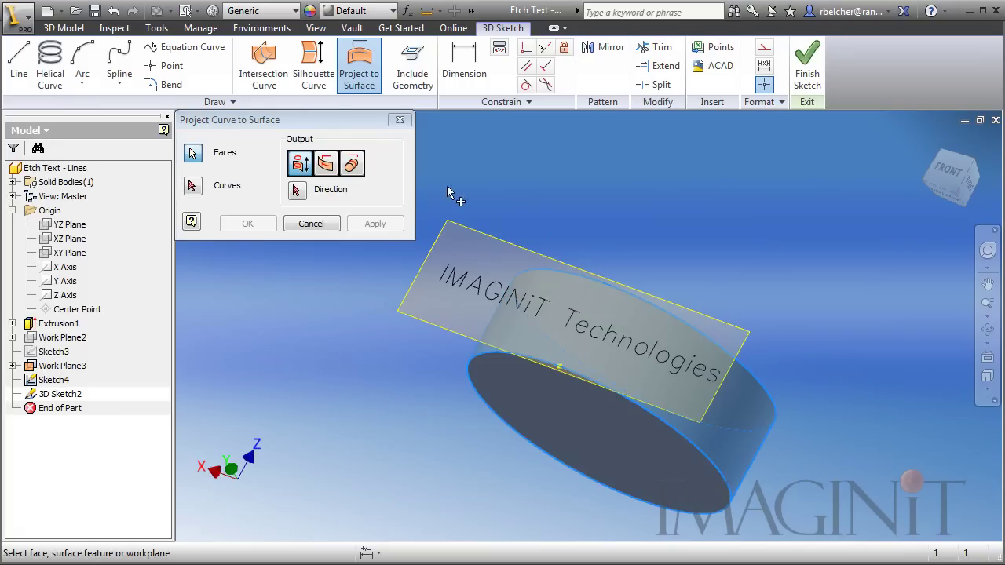
click(192, 186)
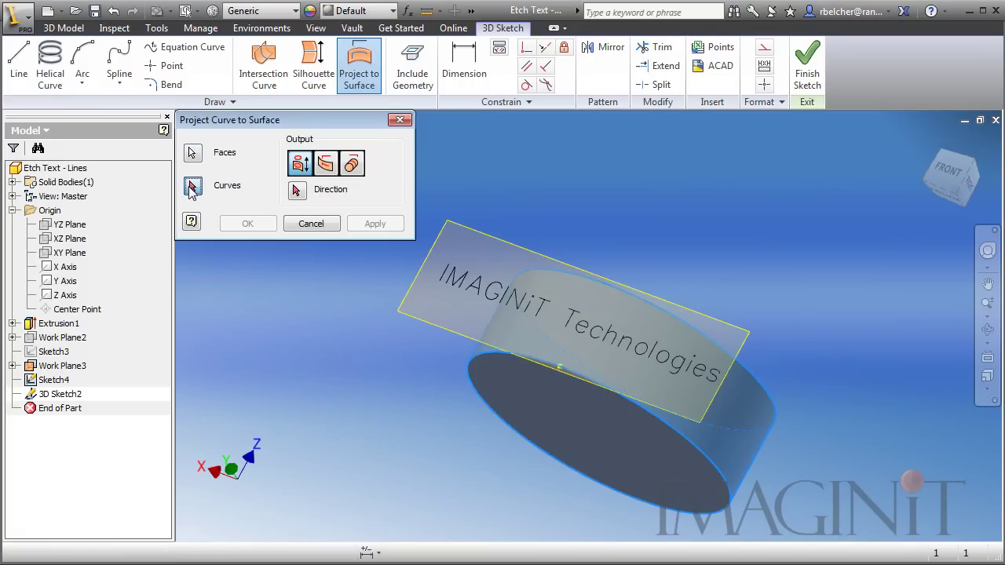
middle_drag(287, 387, 356, 379)
mouse_move(468, 184)
mouse_down()
mouse_move(611, 389)
mouse_move(845, 426)
mouse_up()
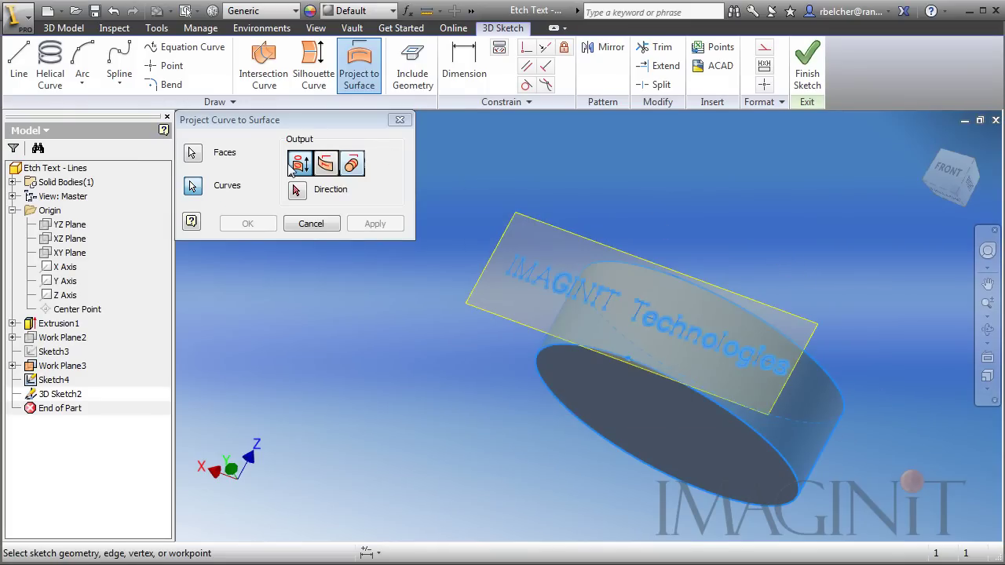
click(355, 171)
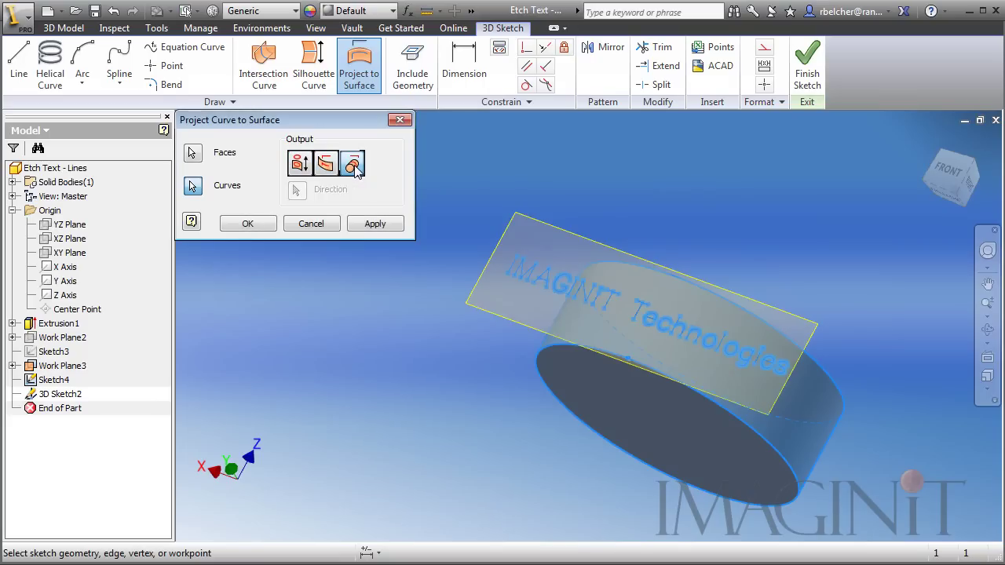
click(245, 224)
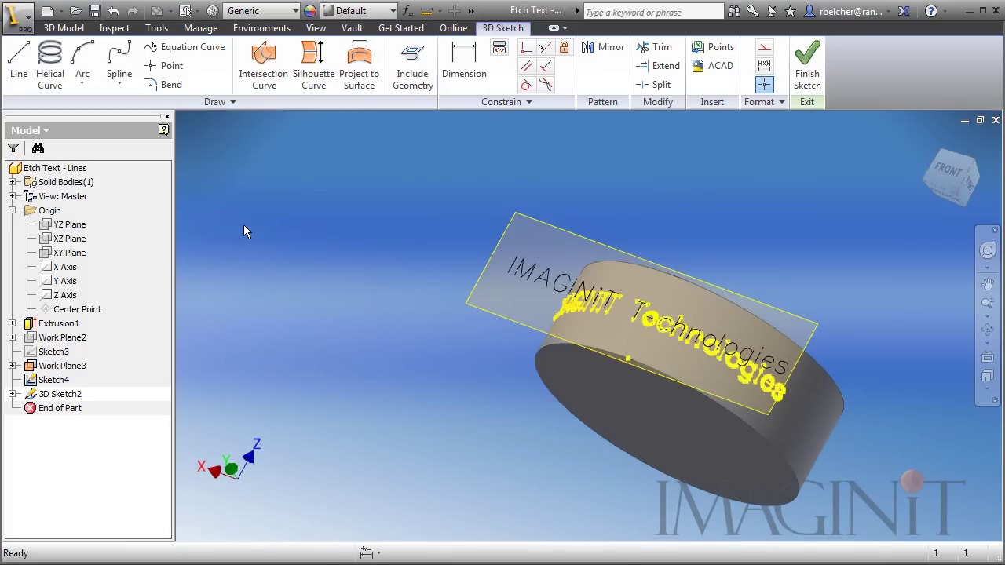
mouse_move(352, 306)
shift+middle_down()
mouse_move(535, 314)
mouse_move(437, 275)
mouse_move(406, 312)
mouse_move(339, 320)
shift+middle_up()
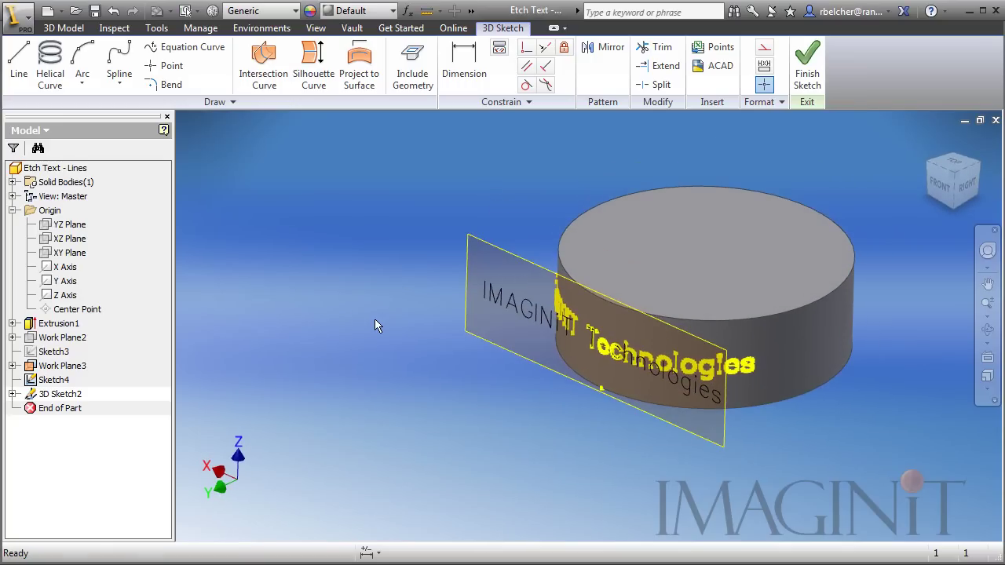
click(807, 67)
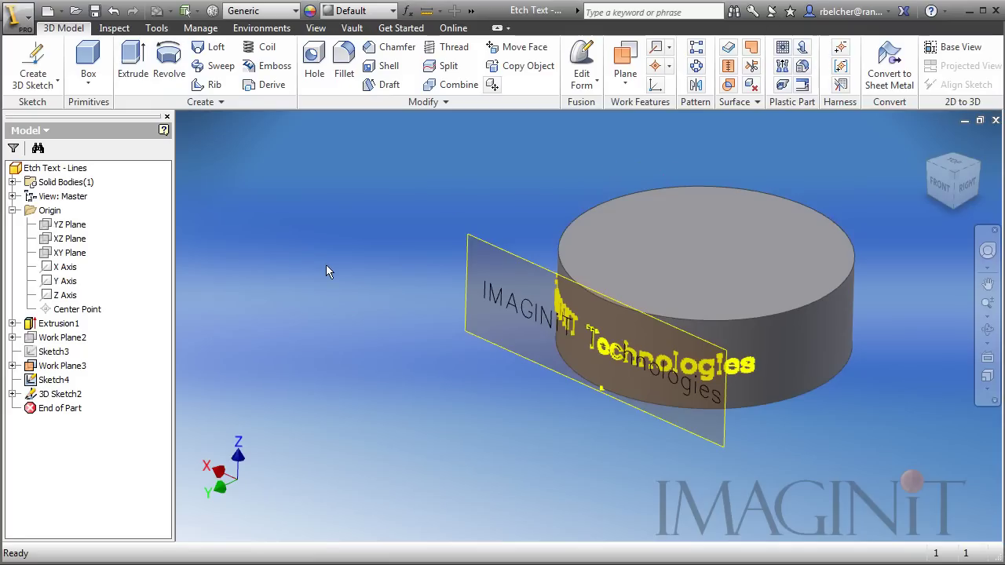
Hide the flat text sketch Sketch4 and the tangent work plane so only the wrapped text shows on the cylinder
right_click(57, 383)
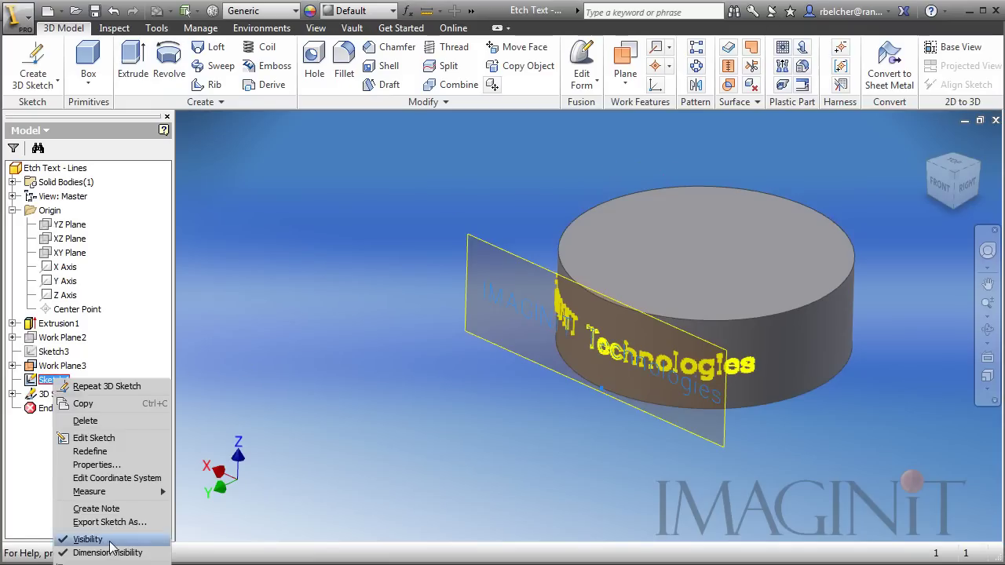
click(88, 539)
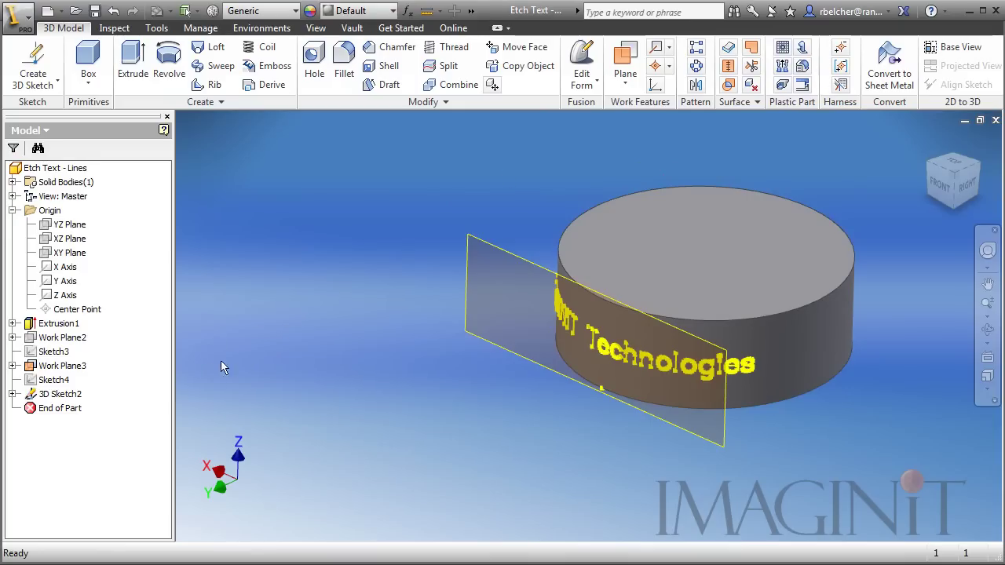
right_click(484, 249)
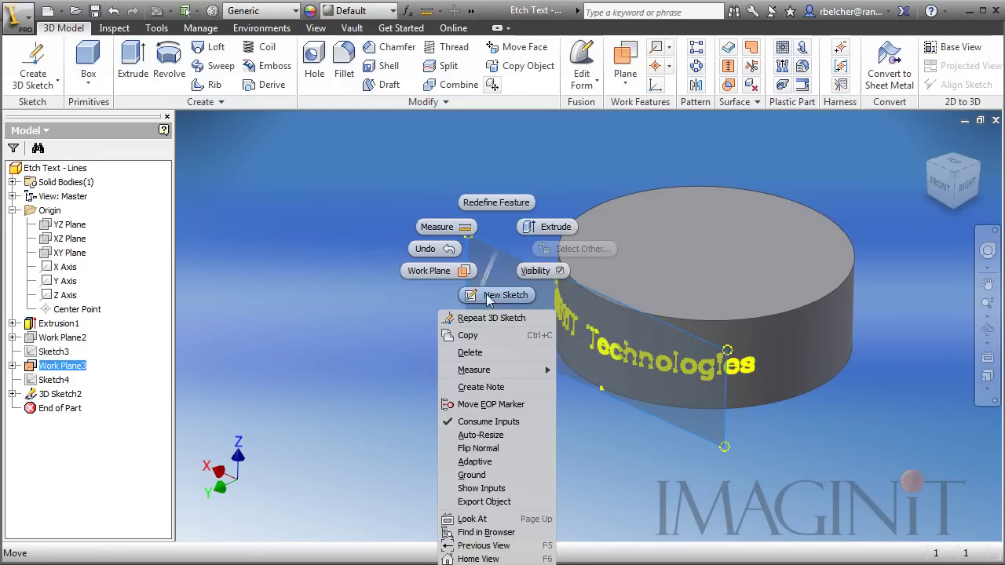
click(539, 270)
middle_drag(510, 426, 402, 380)
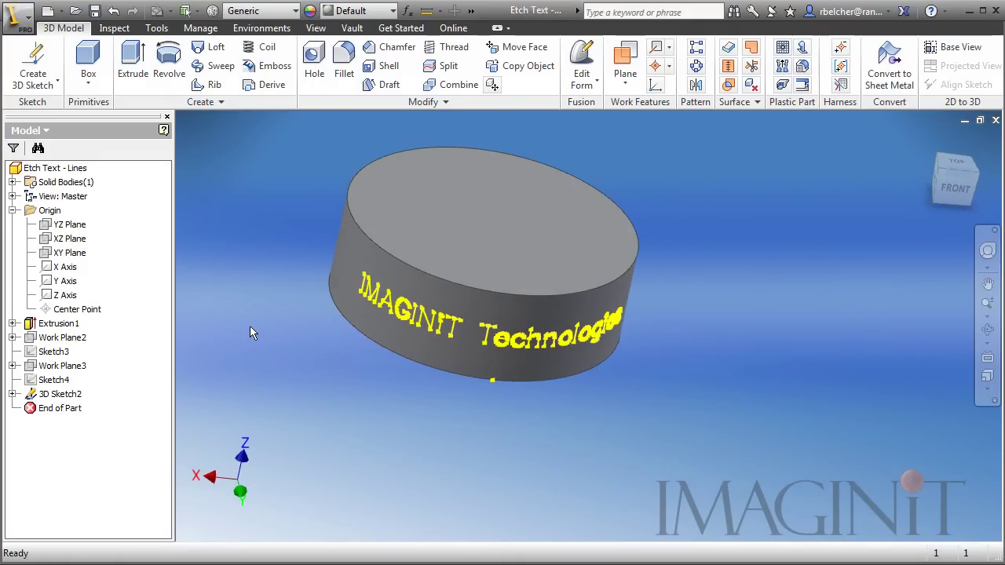
Set the line color of the wrapped text's 3D sketch to black
right_click(68, 401)
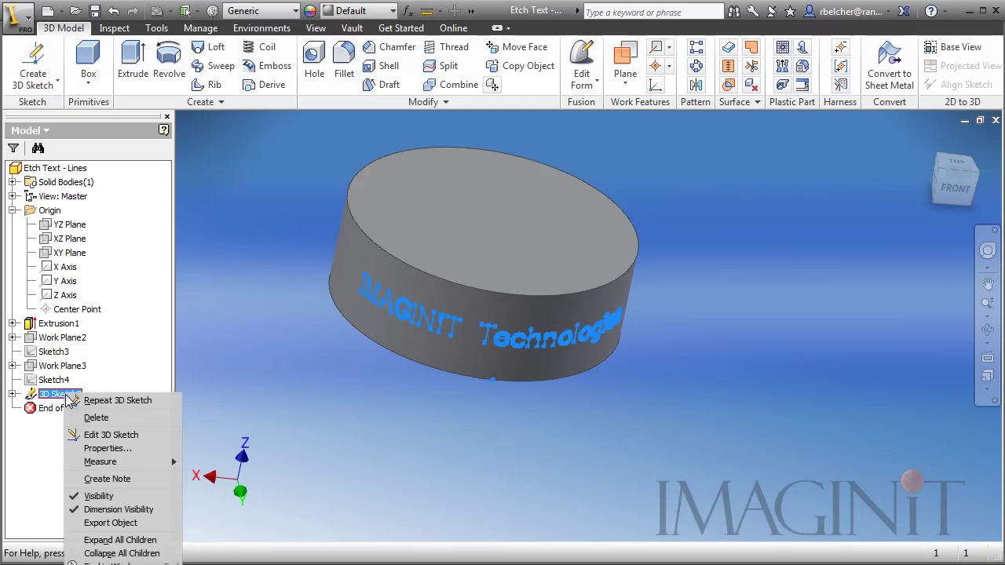
click(108, 448)
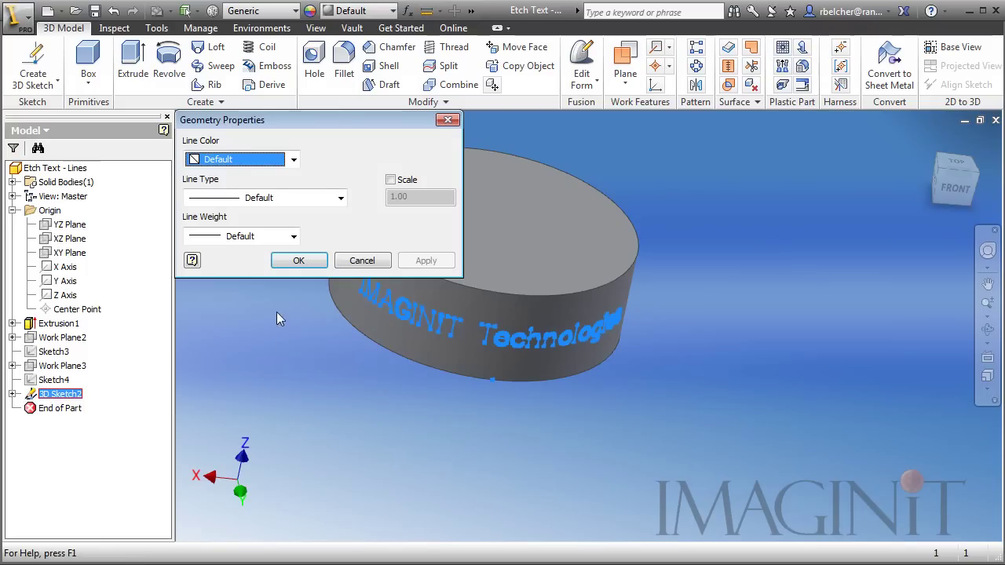
click(293, 159)
click(287, 187)
click(298, 261)
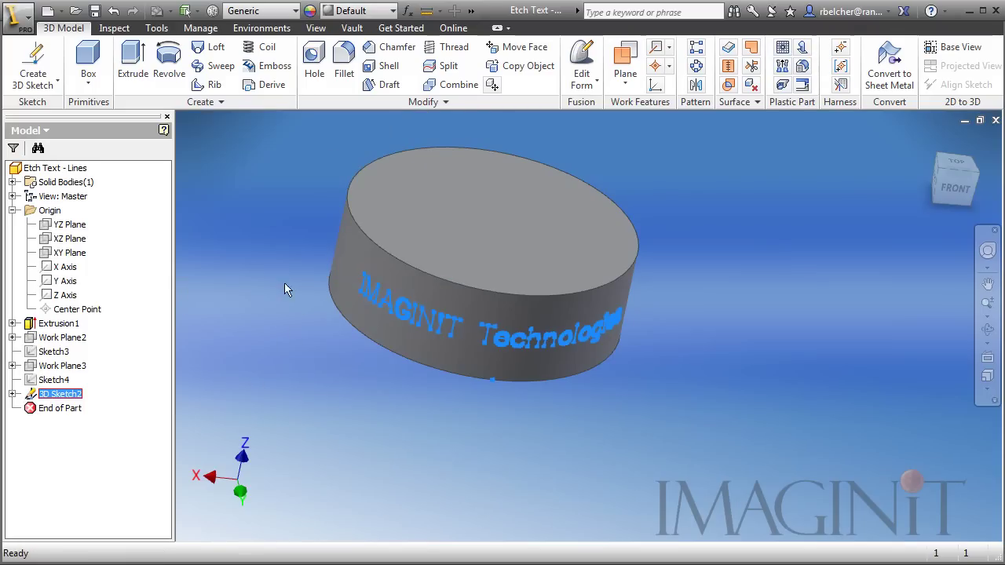
click(781, 376)
mouse_move(725, 370)
middle_down()
mouse_move(847, 390)
mouse_move(808, 385)
mouse_move(860, 410)
mouse_move(762, 421)
mouse_move(766, 412)
mouse_move(675, 403)
mouse_move(664, 426)
mouse_move(699, 411)
mouse_move(713, 430)
mouse_move(670, 442)
mouse_move(665, 456)
mouse_move(650, 417)
mouse_move(653, 460)
mouse_move(633, 450)
mouse_move(626, 464)
middle_up()
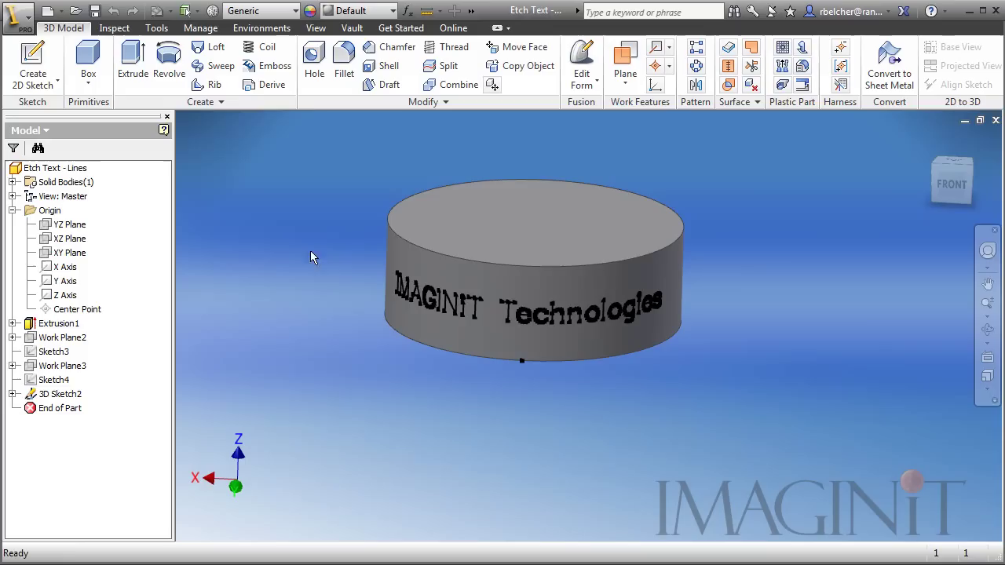
Create a drawing from the Standard.dwg template and place a base view of the cylinder in the Current orientation at scale 2
click(45, 12)
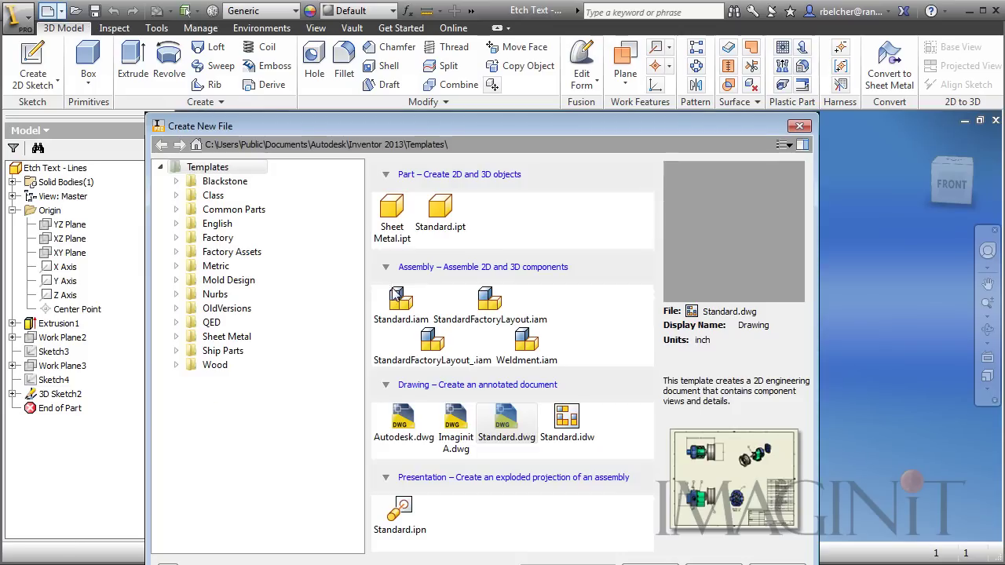
double_click(506, 423)
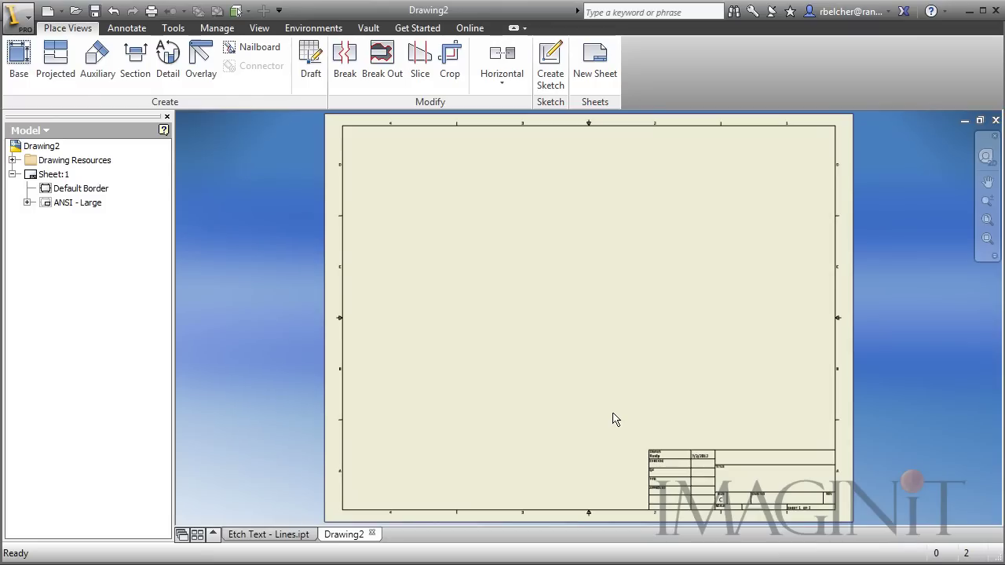
click(19, 55)
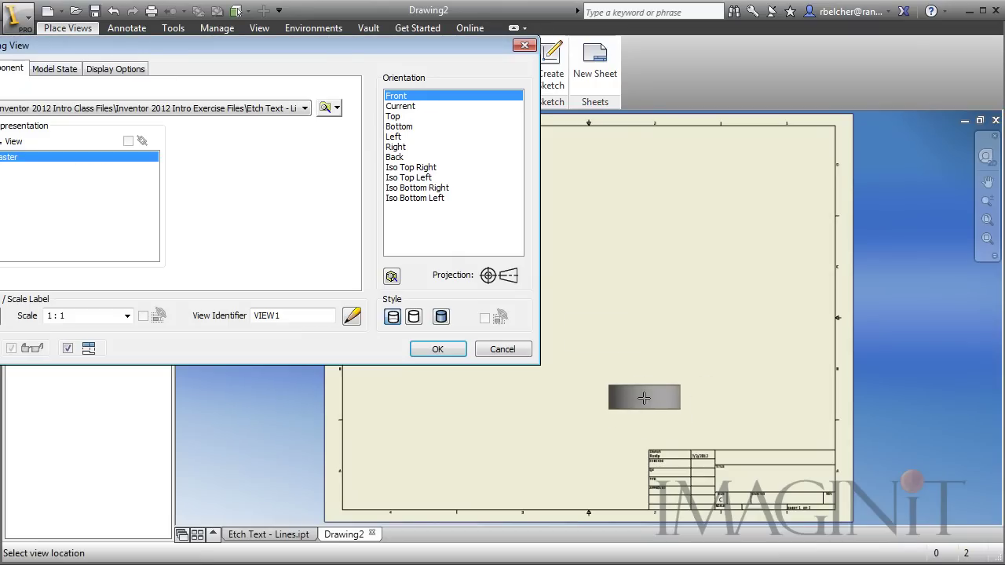
click(402, 106)
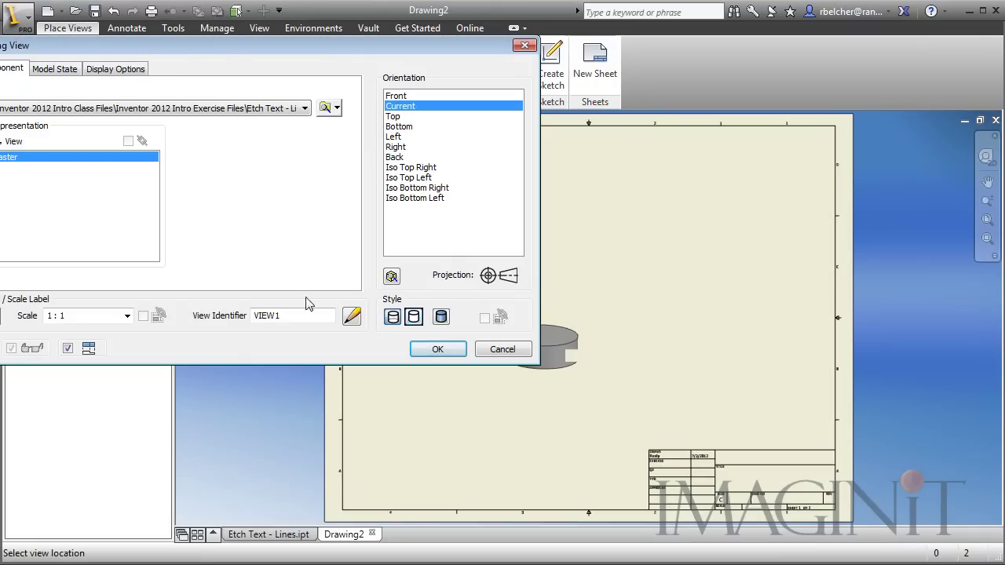
double_click(113, 315)
text(2)
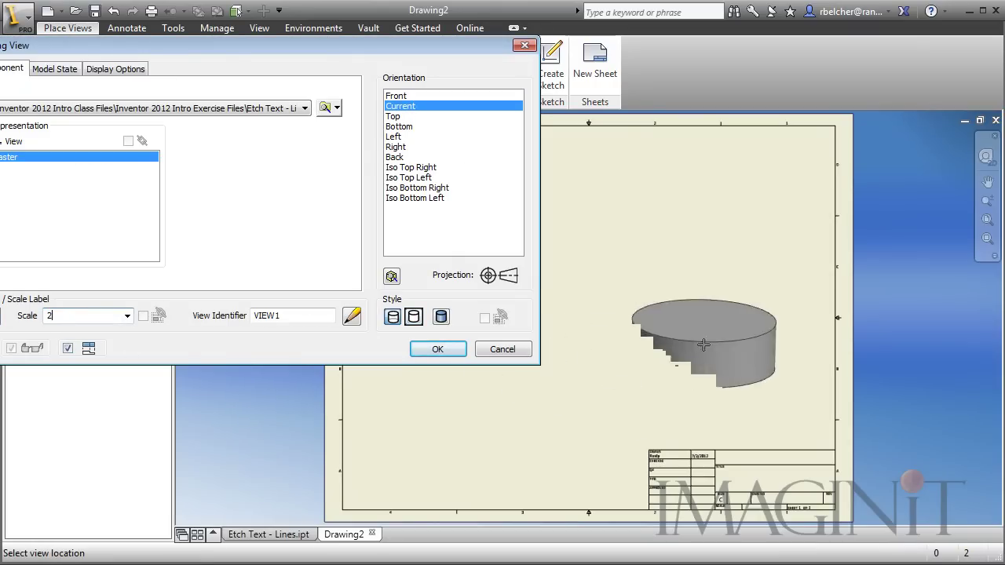
click(633, 325)
right_click(503, 267)
click(559, 267)
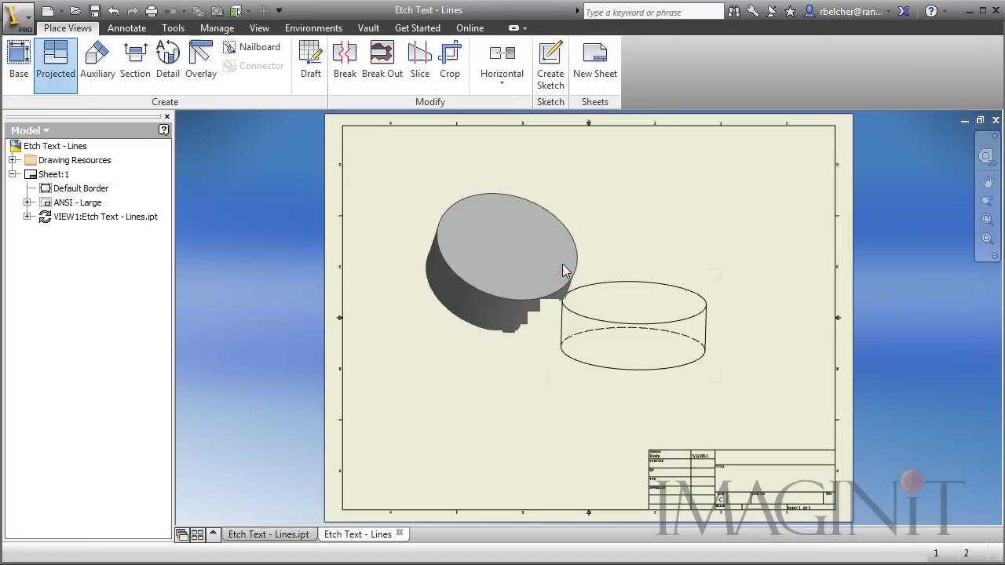
middle_drag(640, 292, 529, 215)
middle_drag(476, 285, 474, 305)
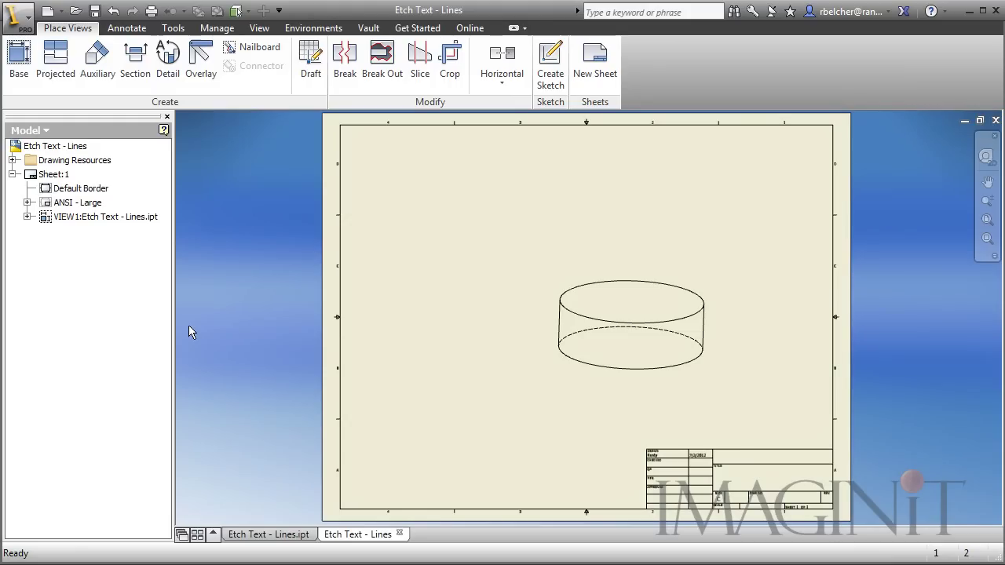
Get the model sketches for the part in the drawing view and include the wrapped text's 3D sketch in the view
click(27, 216)
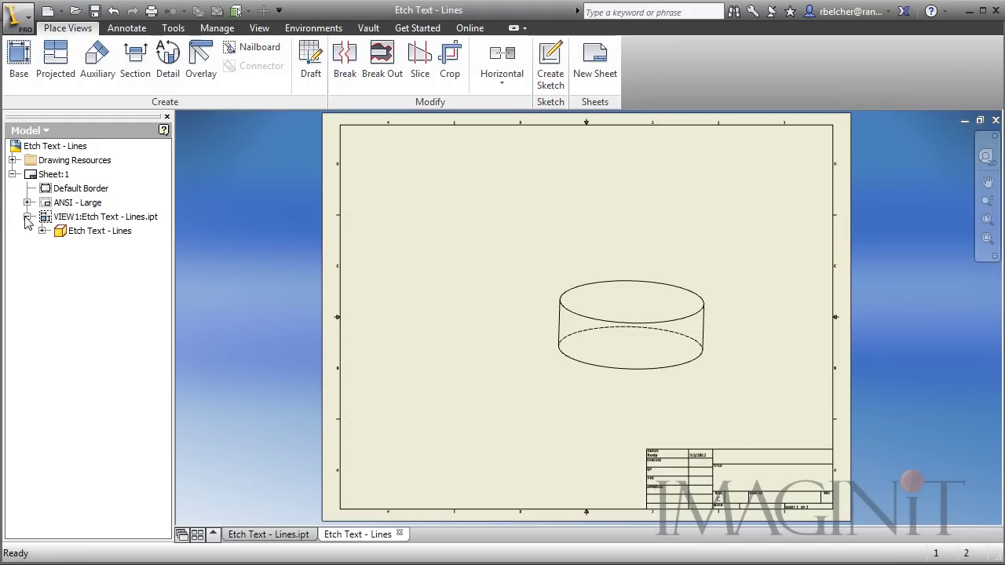
click(68, 233)
right_click(69, 235)
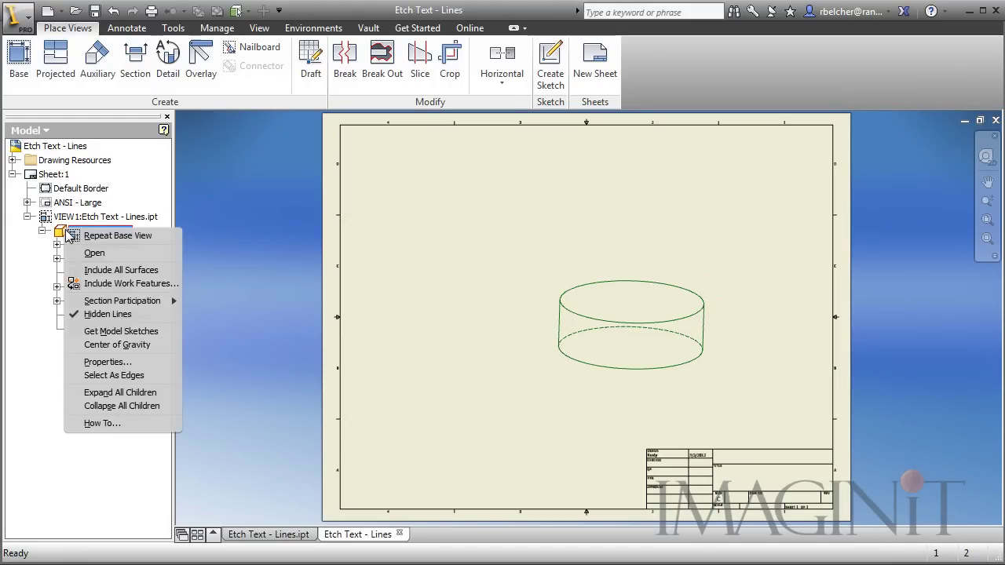
click(110, 332)
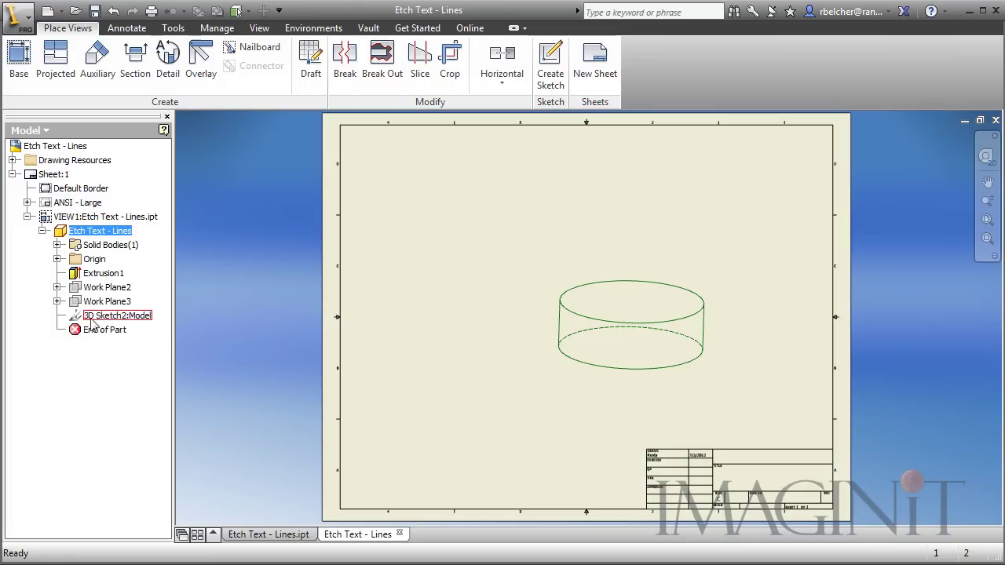
right_click(115, 322)
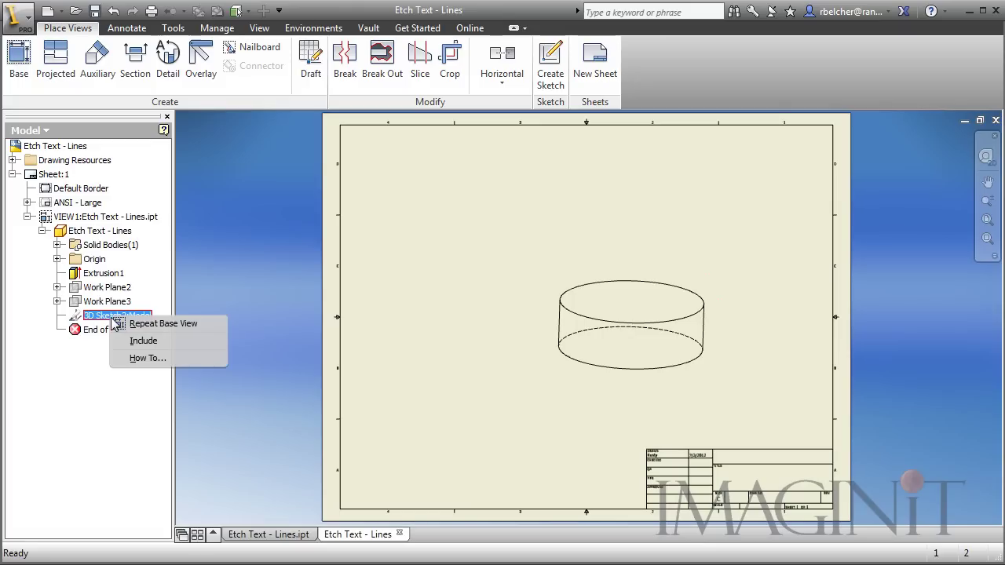
click(143, 341)
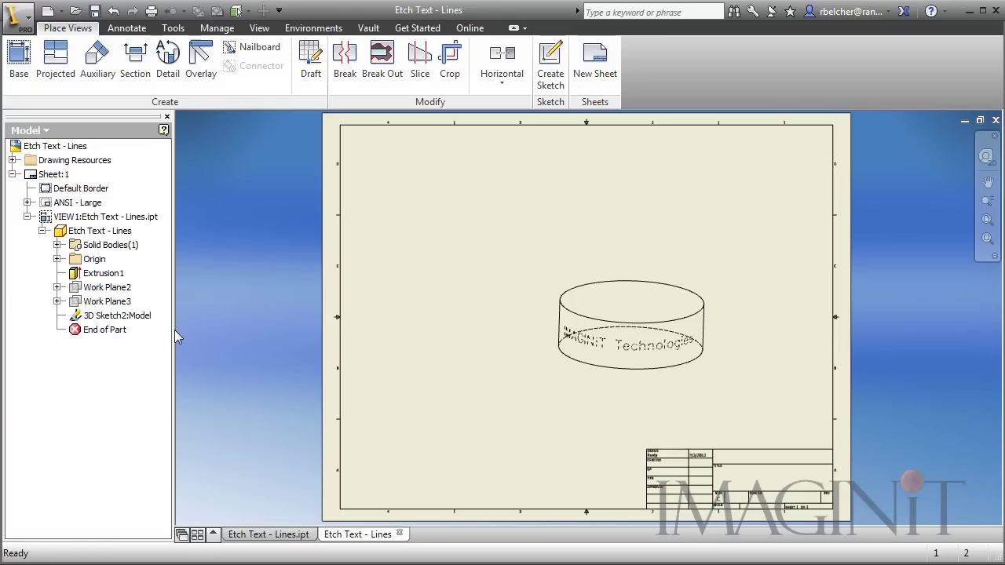
scroll(552, 393, up, 4)
middle_drag(552, 392, 569, 397)
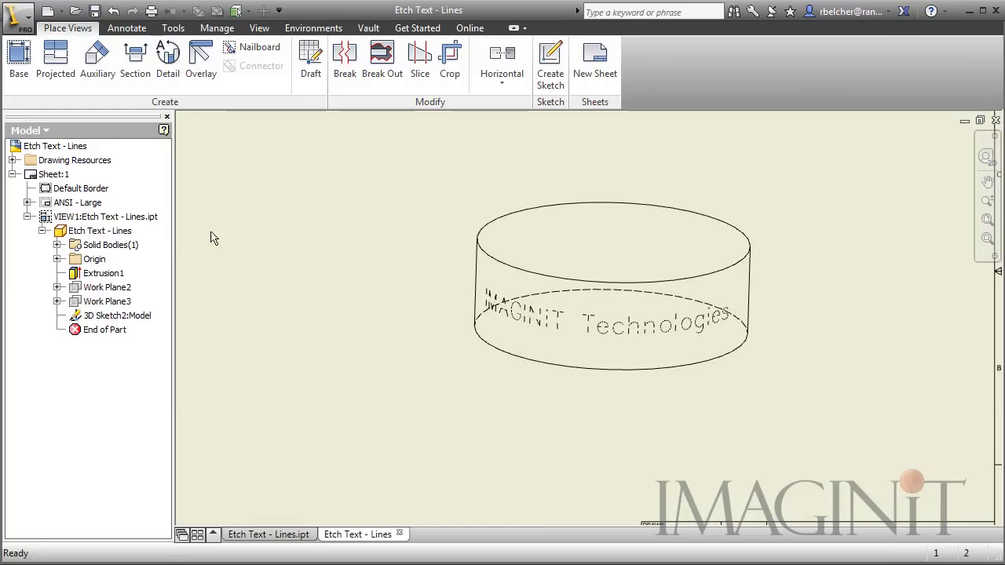
Set the line type of the 3D Sketch Geometry (ANSI) layer to Continuous and save the layer style change
click(130, 31)
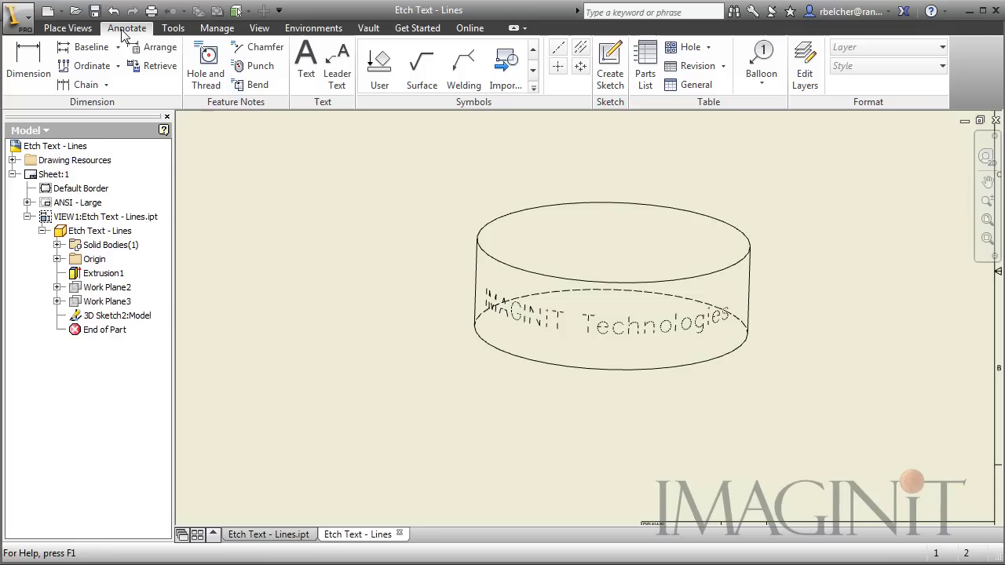
click(807, 78)
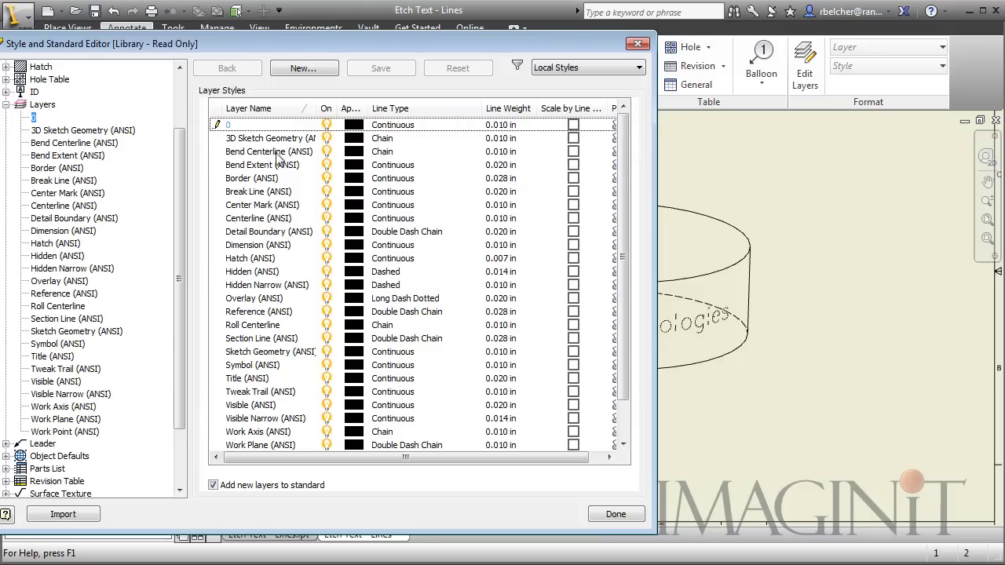
click(386, 140)
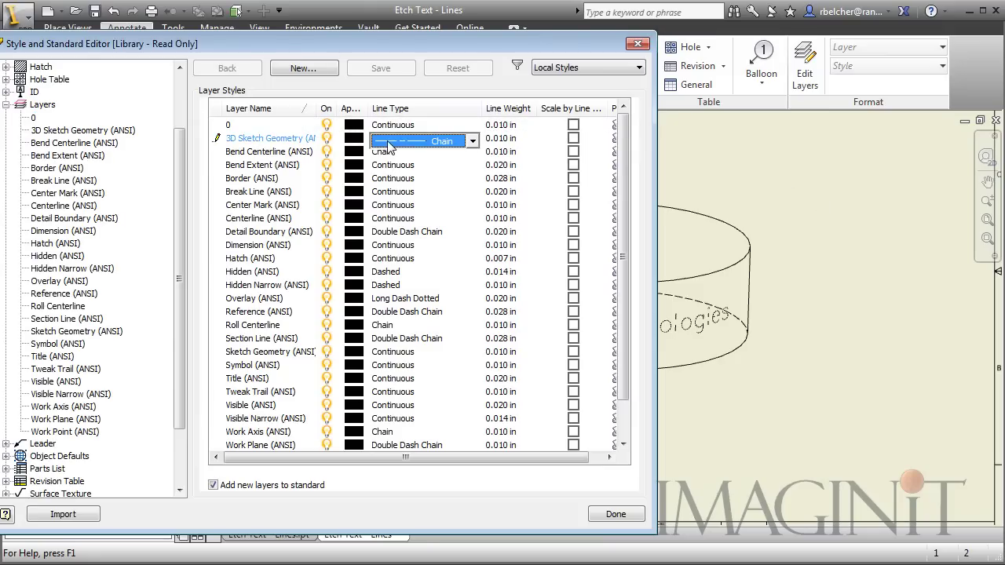
click(472, 141)
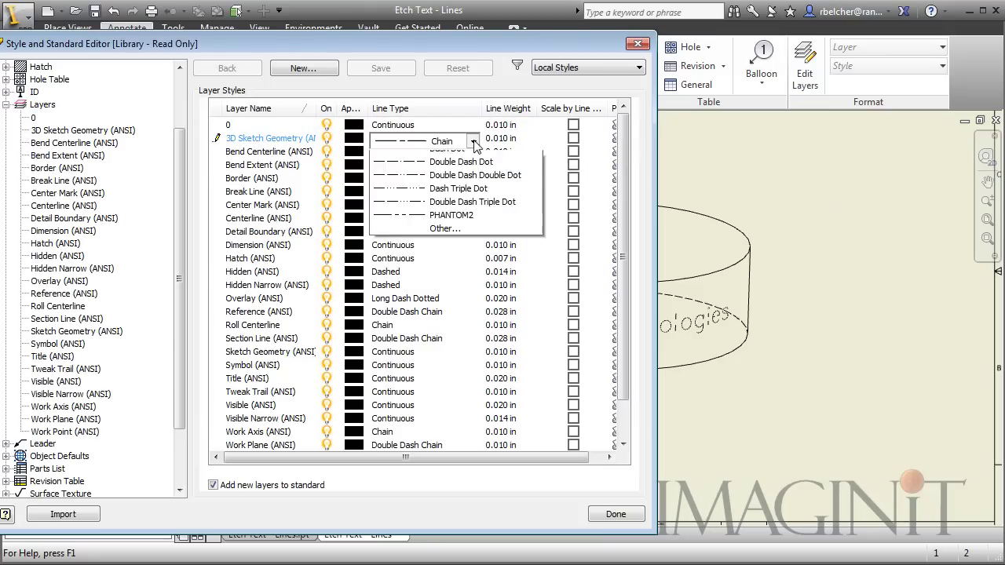
click(451, 161)
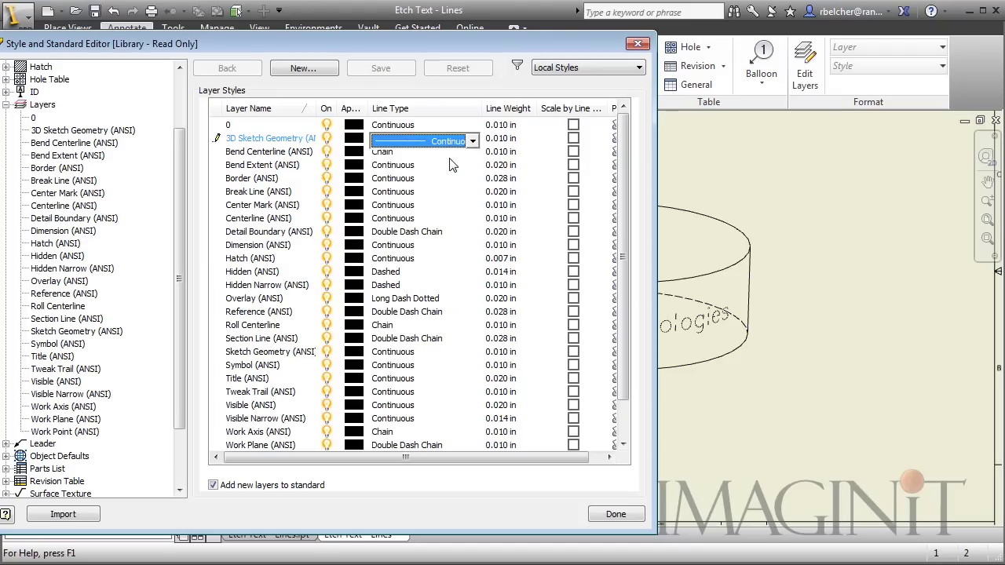
click(615, 516)
click(263, 328)
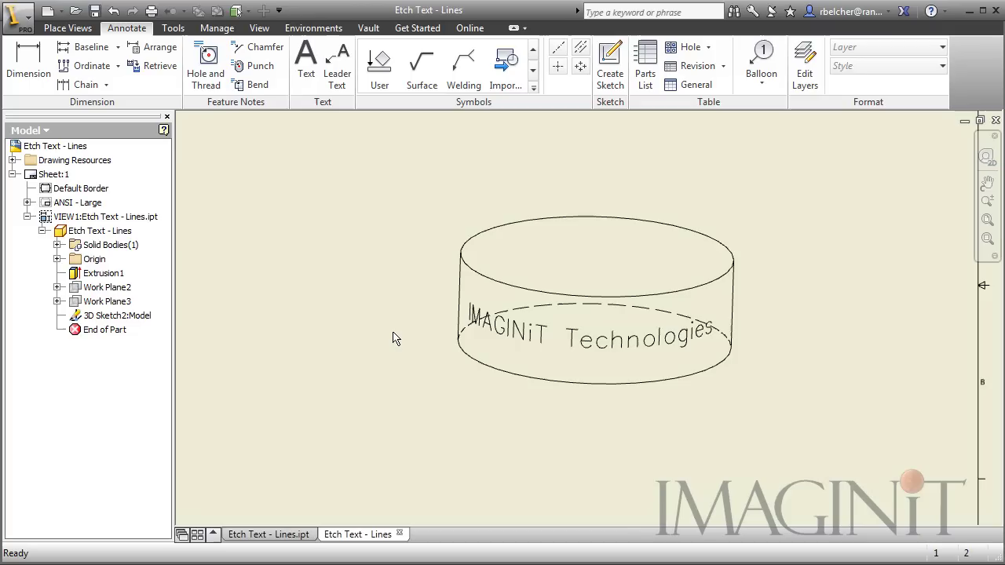
Edit the cylinder's drawing view to display it shaded with hidden lines removed
right_click(715, 218)
click(716, 265)
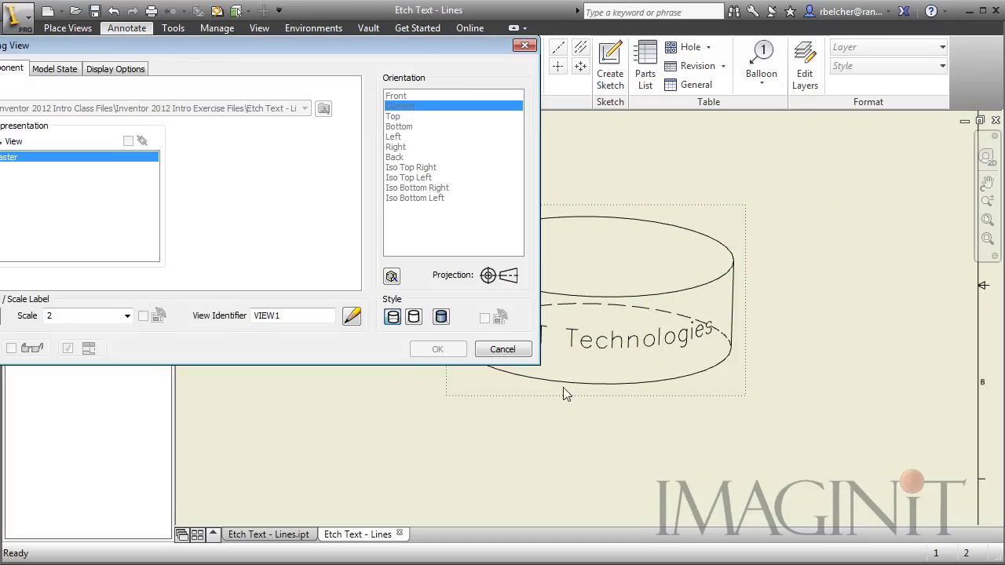
click(414, 317)
click(441, 317)
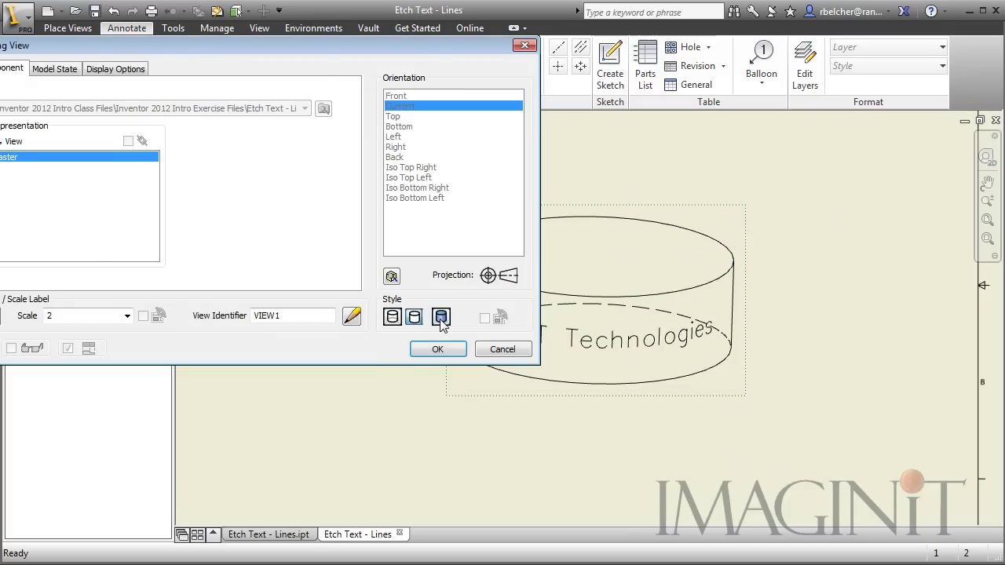
click(437, 349)
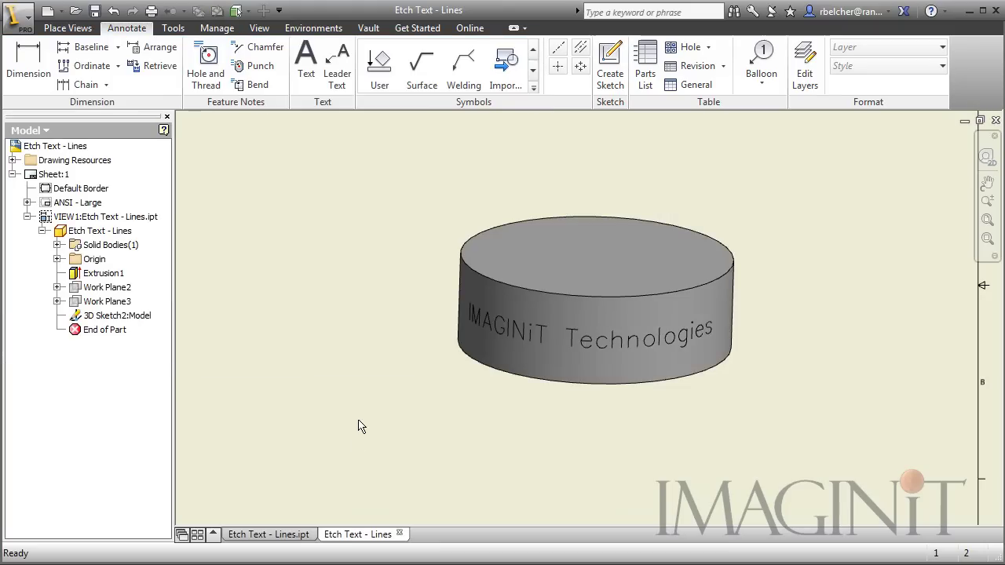
key(Home)
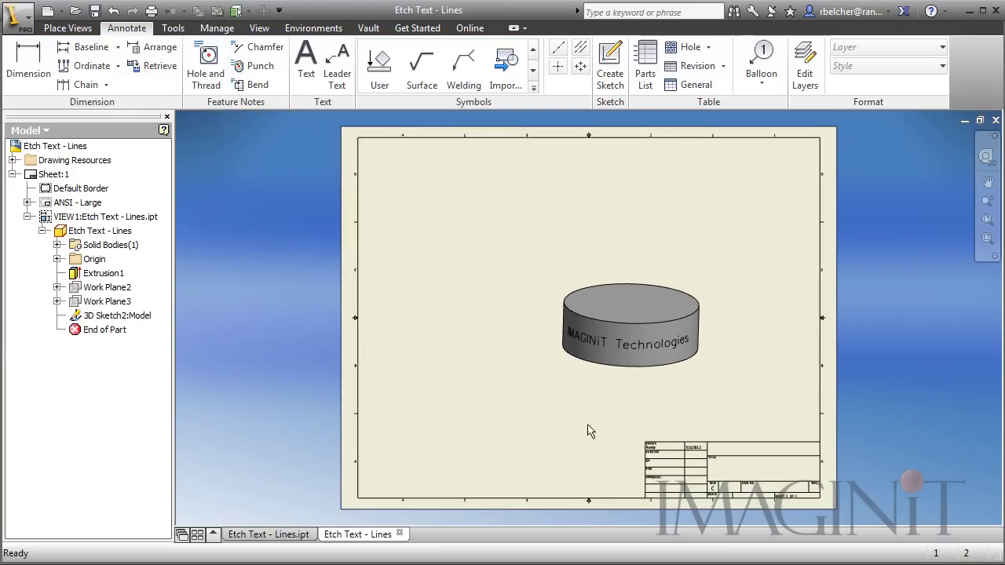